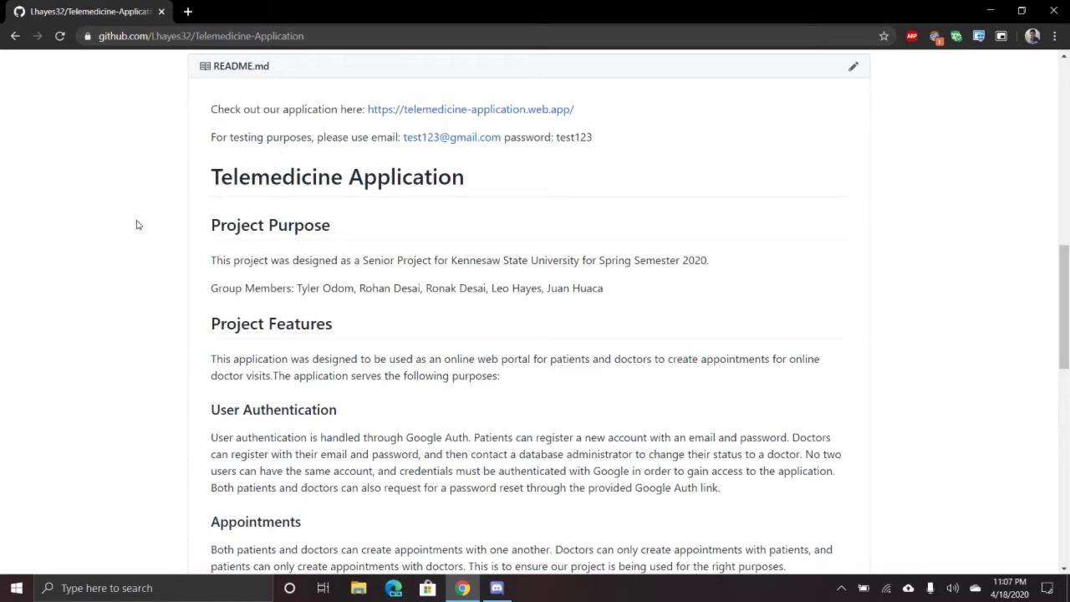
# Step: Open the live Telemedicine app link in a new tab and switch to it
pyautogui.scroll(3, 138, 224)
pyautogui.scroll(3, 138, 224)
pyautogui.scroll(3, 138, 224)
pyautogui.scroll(-5, 138, 224)
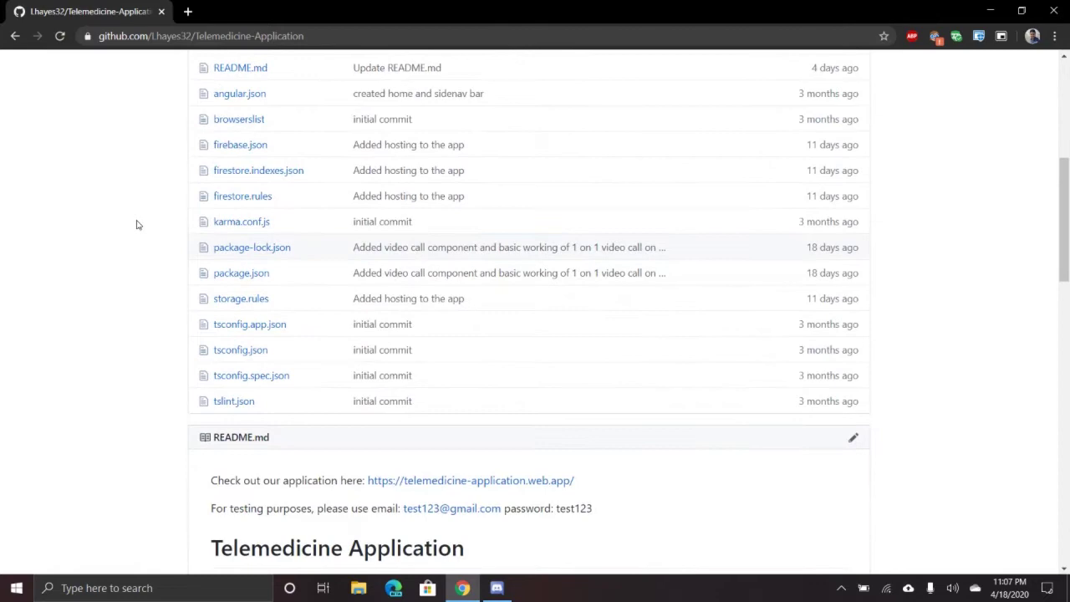
pyautogui.scroll(-5, 138, 224)
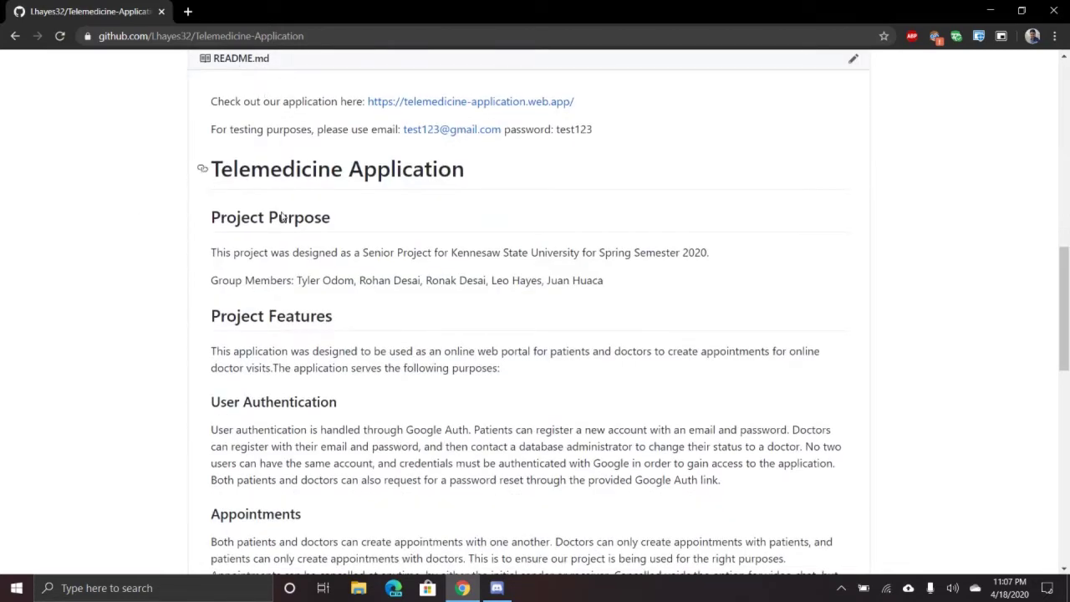
pyautogui.scroll(-1, 294, 296)
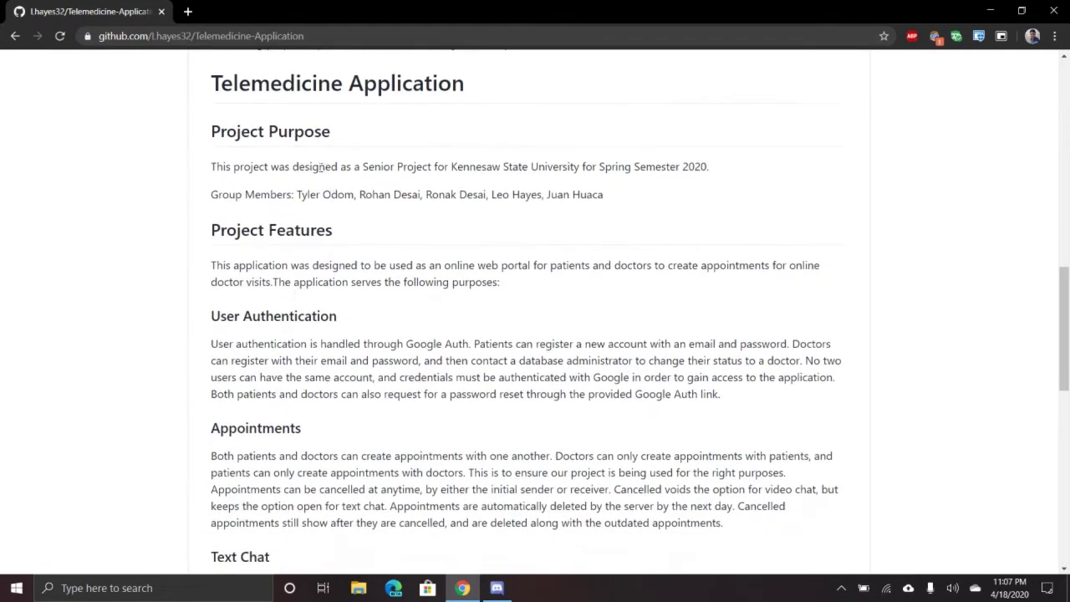
pyautogui.scroll(-1, 318, 294)
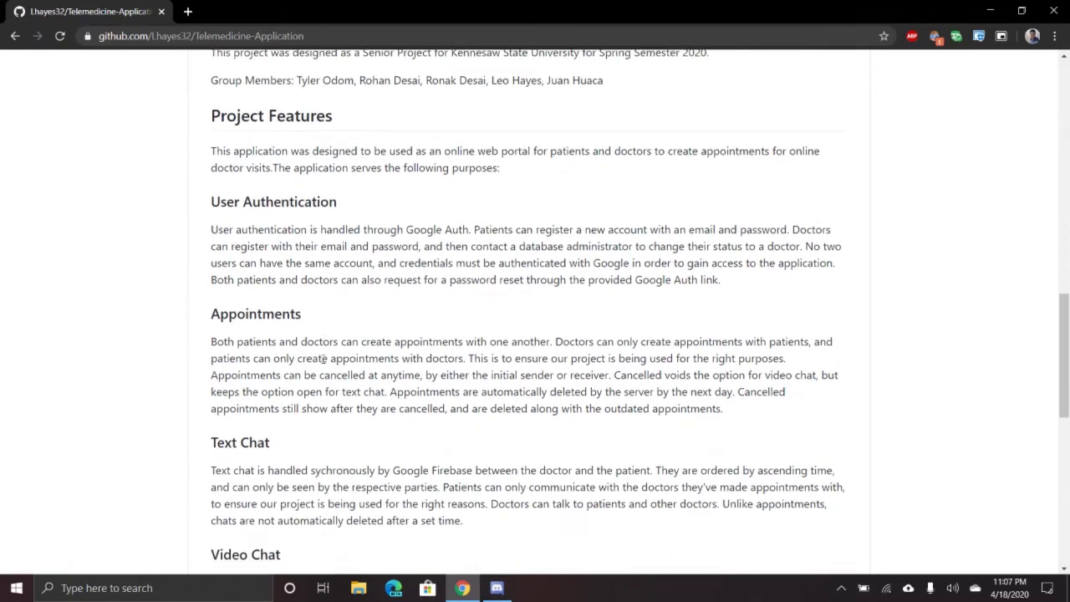
pyautogui.scroll(2, 322, 360)
pyautogui.scroll(-1, 322, 359)
pyautogui.scroll(-4, 323, 359)
pyautogui.scroll(-2, 323, 361)
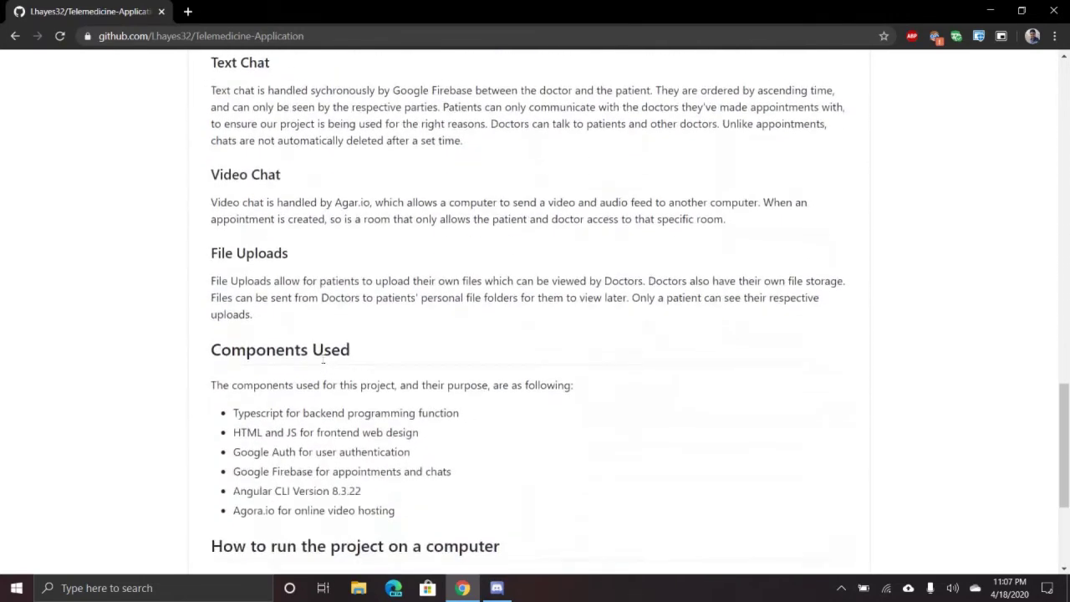
pyautogui.scroll(-3, 323, 363)
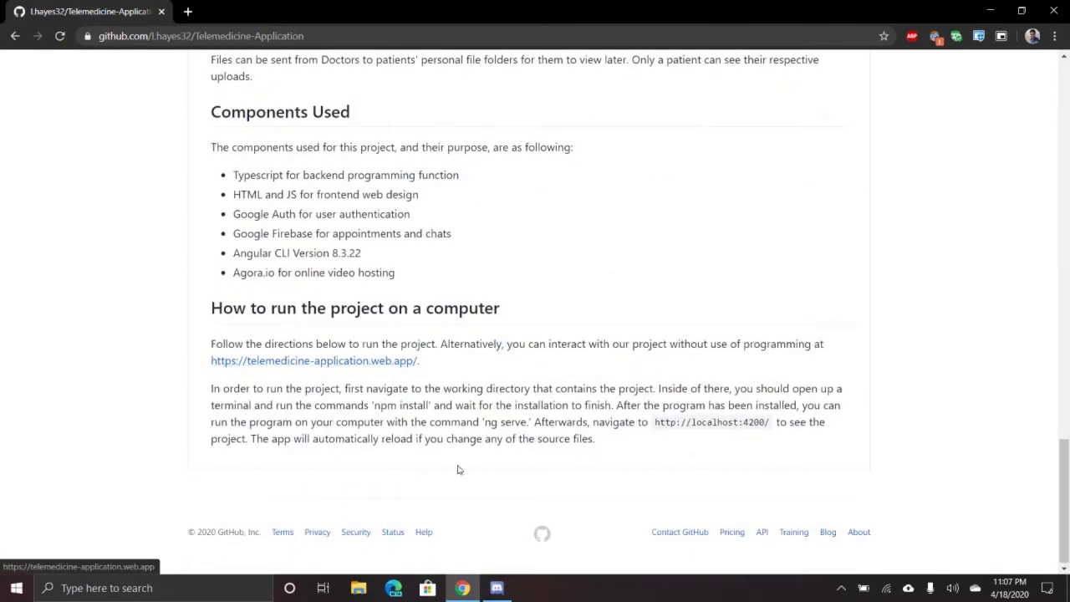
pyautogui.scroll(2, 391, 449)
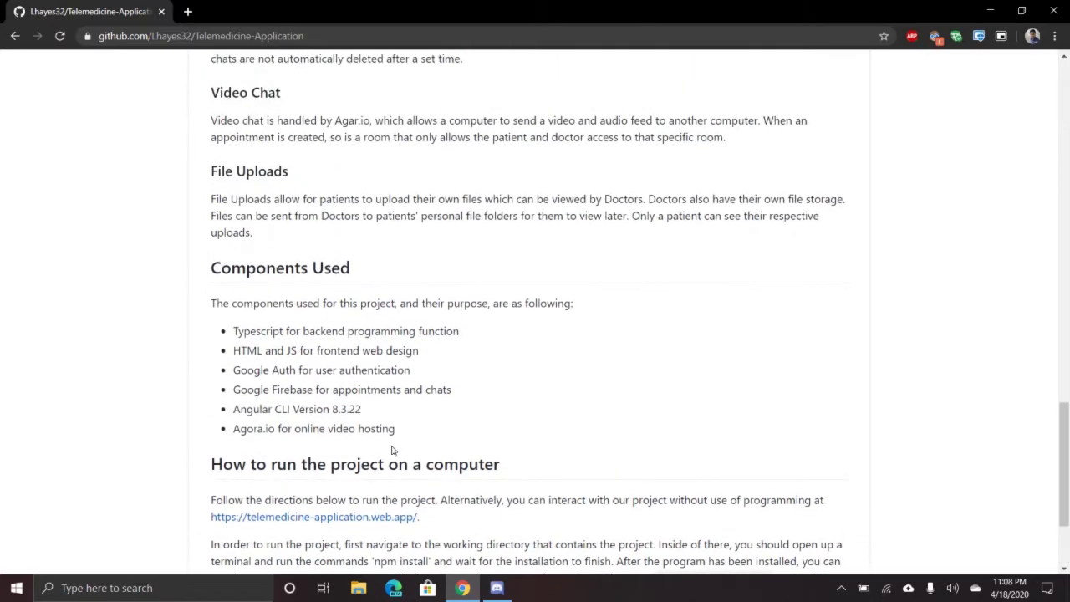
pyautogui.scroll(3, 391, 450)
pyautogui.scroll(5, 391, 450)
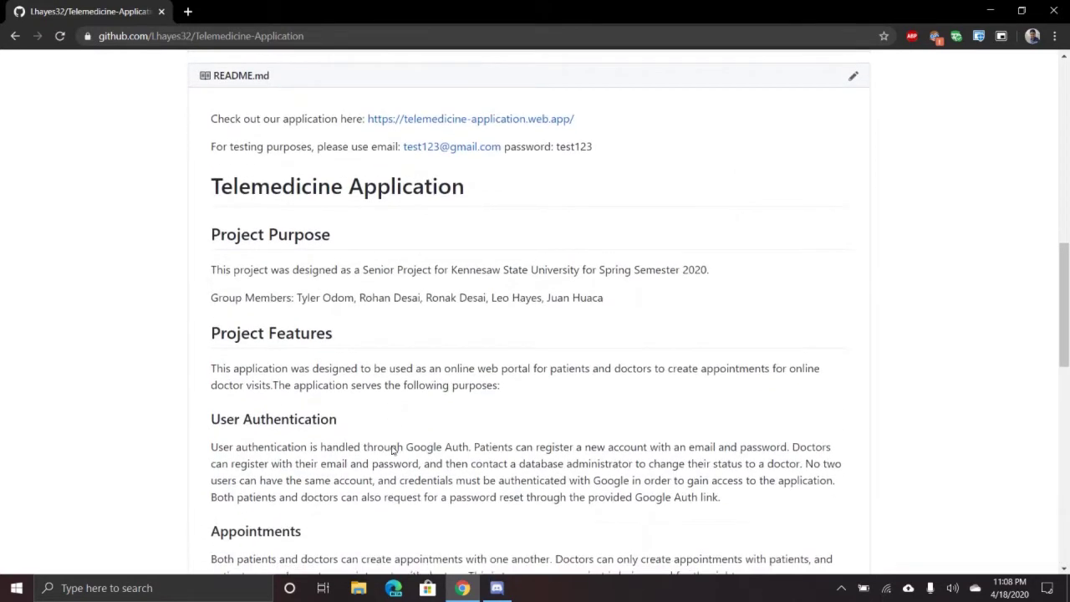
pyautogui.middleClick(447, 114)
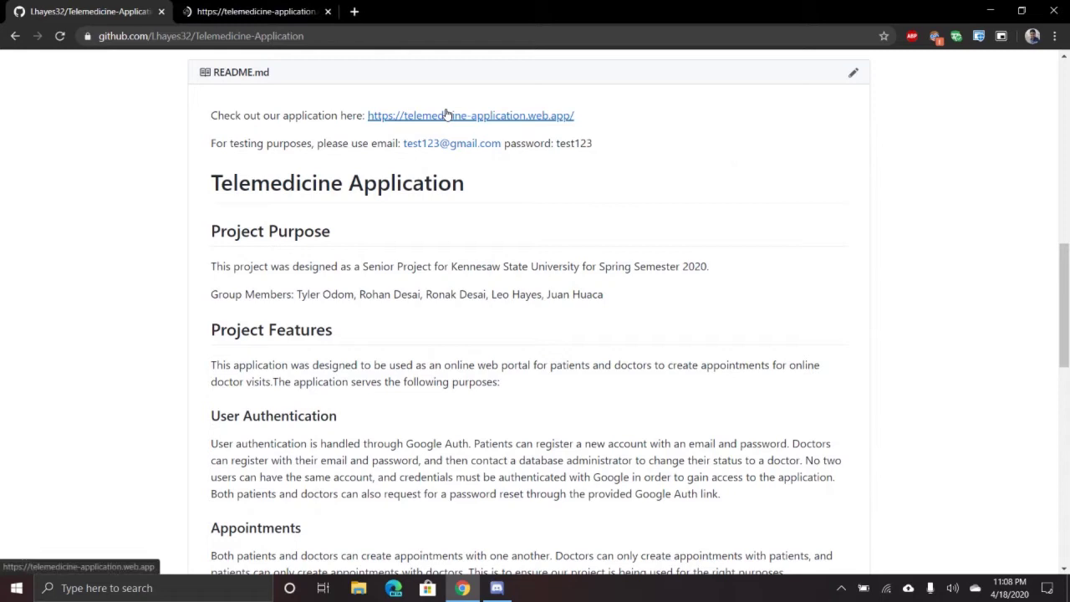
pyautogui.hotkey('ctrl', 'Tab')
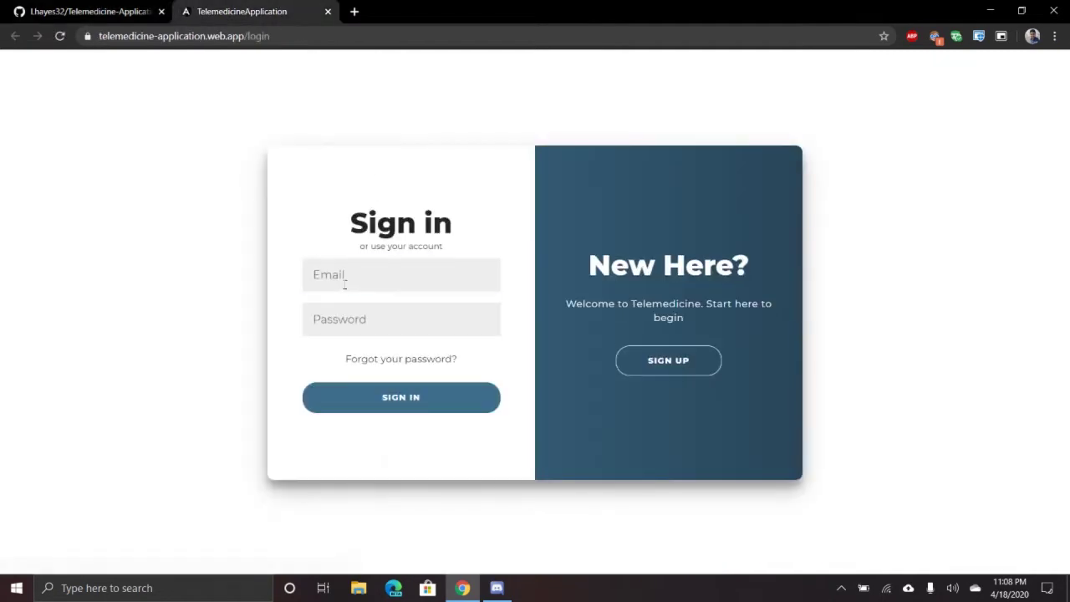
pyautogui.click(344, 285)
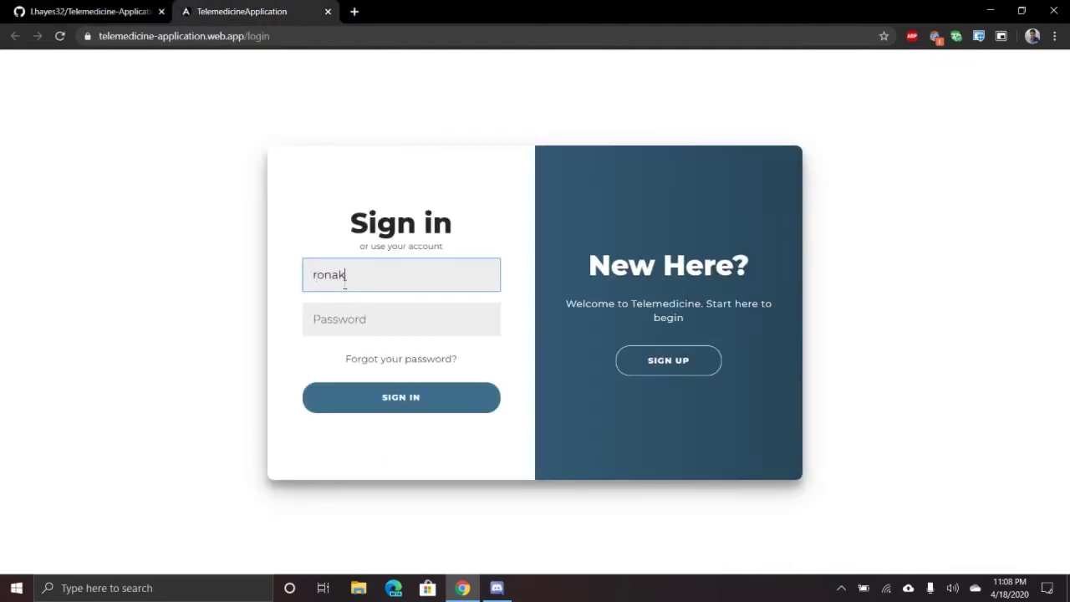
pyautogui.doubleClick(354, 274)
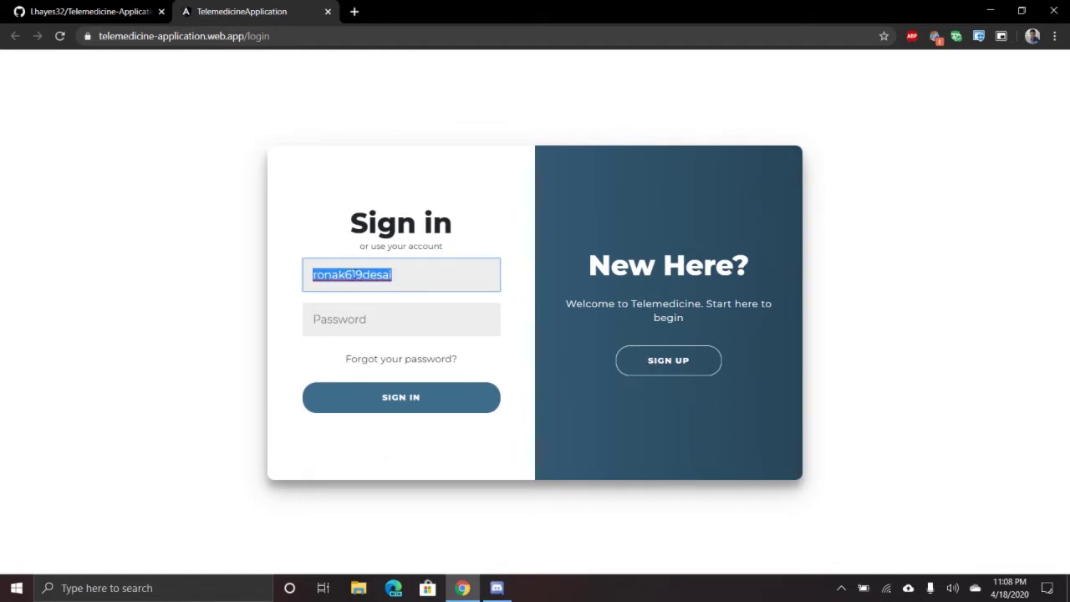
pyautogui.click(692, 359)
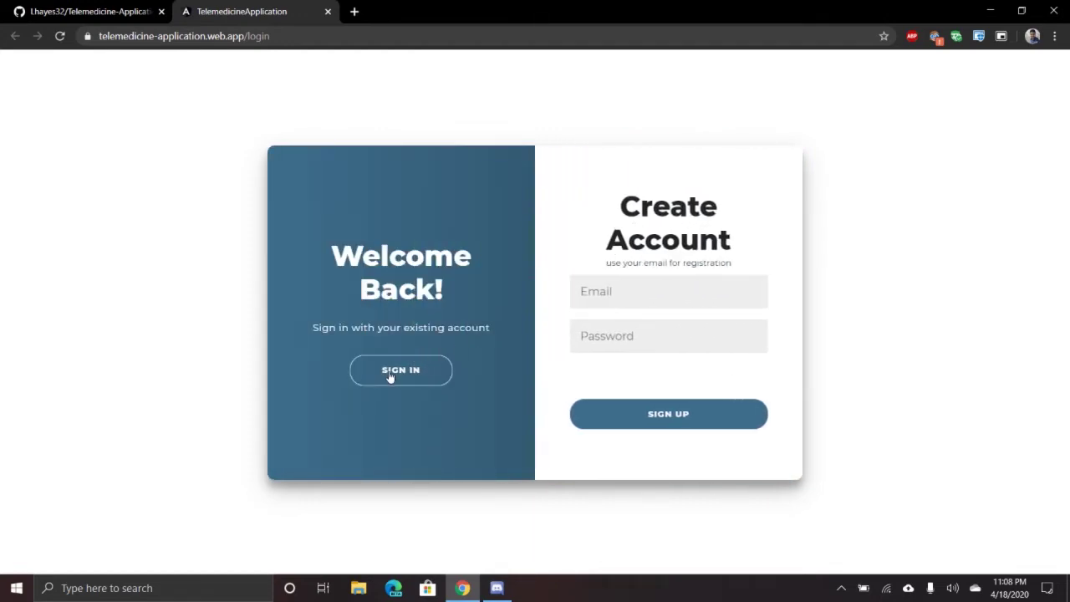
pyautogui.click(389, 377)
pyautogui.click(396, 277)
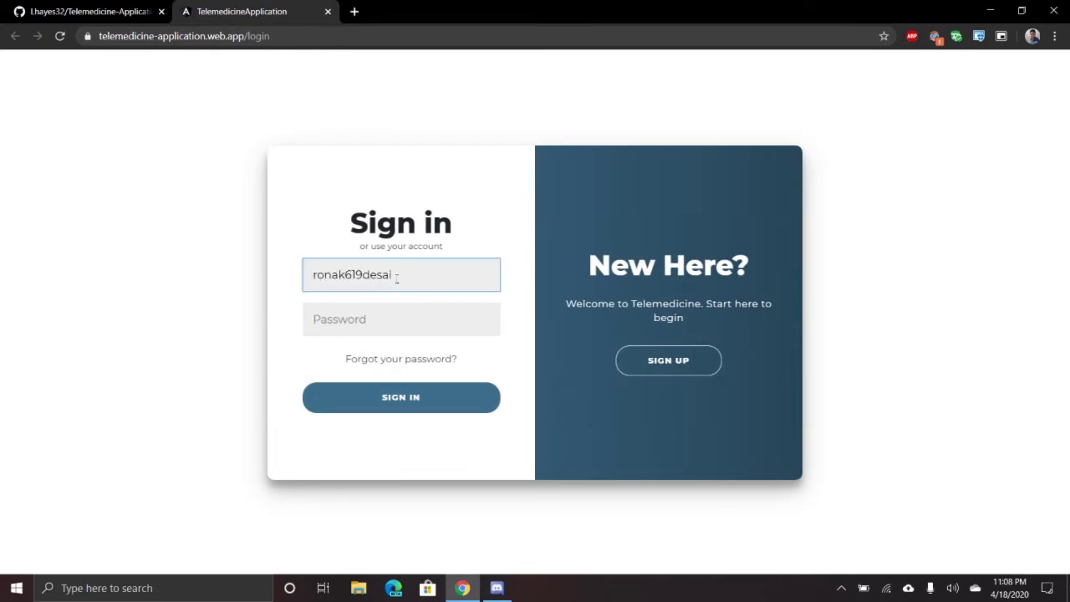
pyautogui.press('Tab')
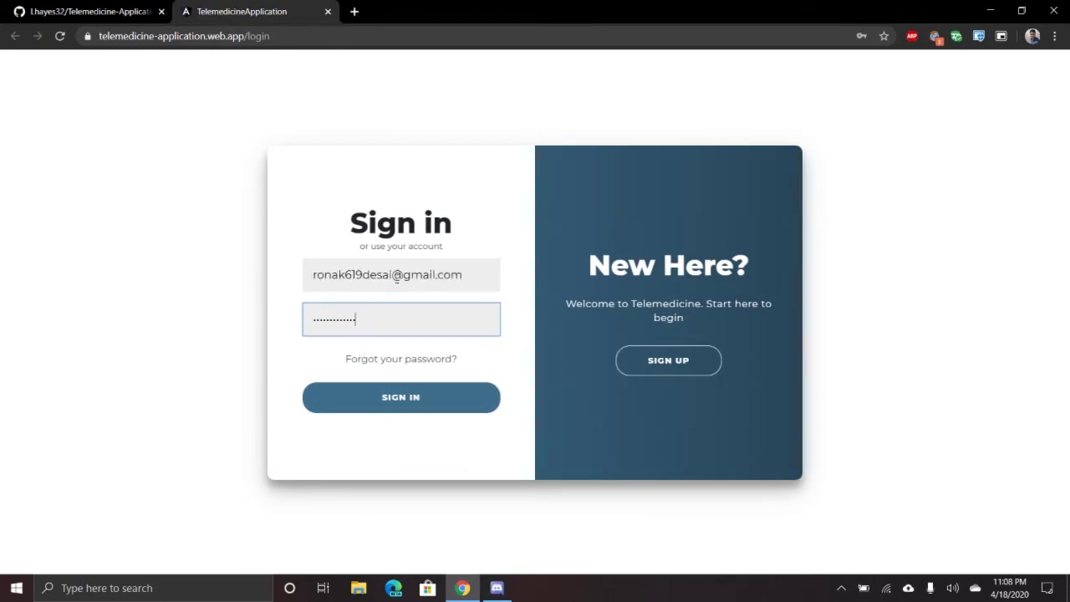
pyautogui.click(412, 399)
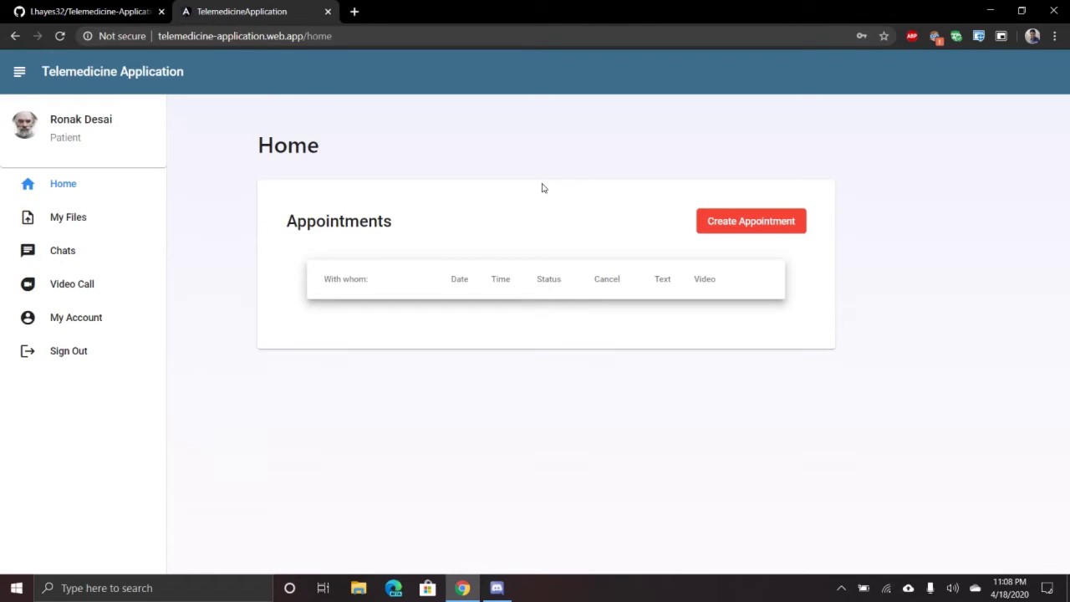
pyautogui.click(752, 222)
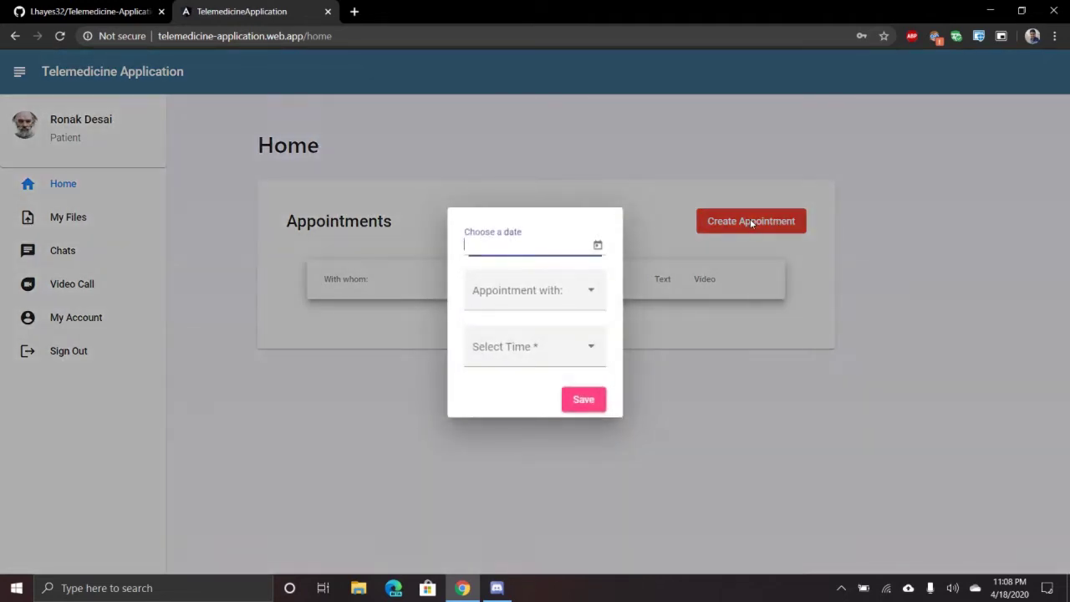
pyautogui.click(596, 247)
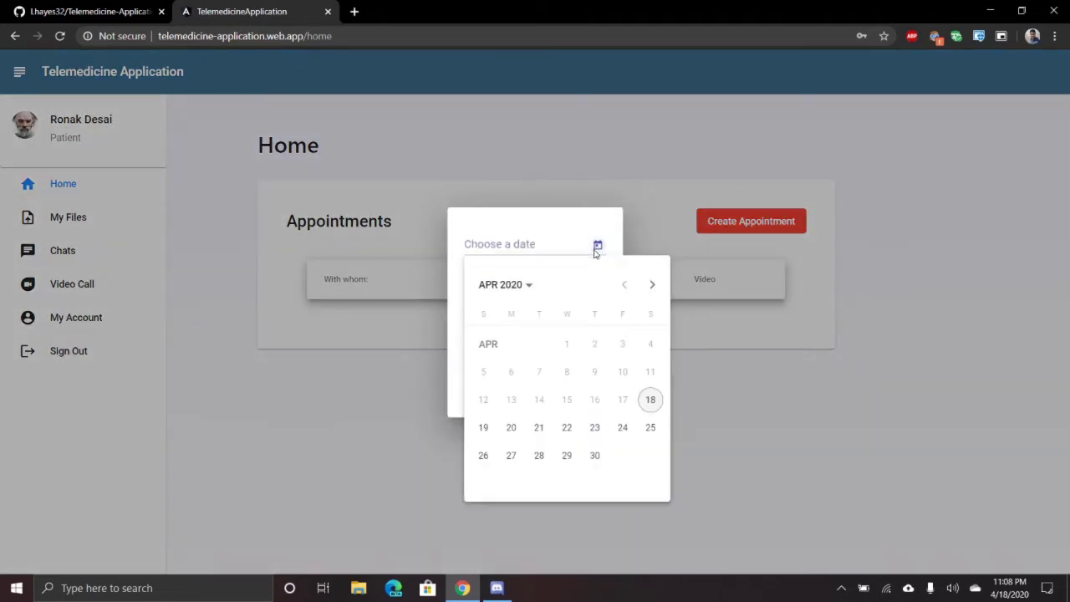
pyautogui.click(650, 400)
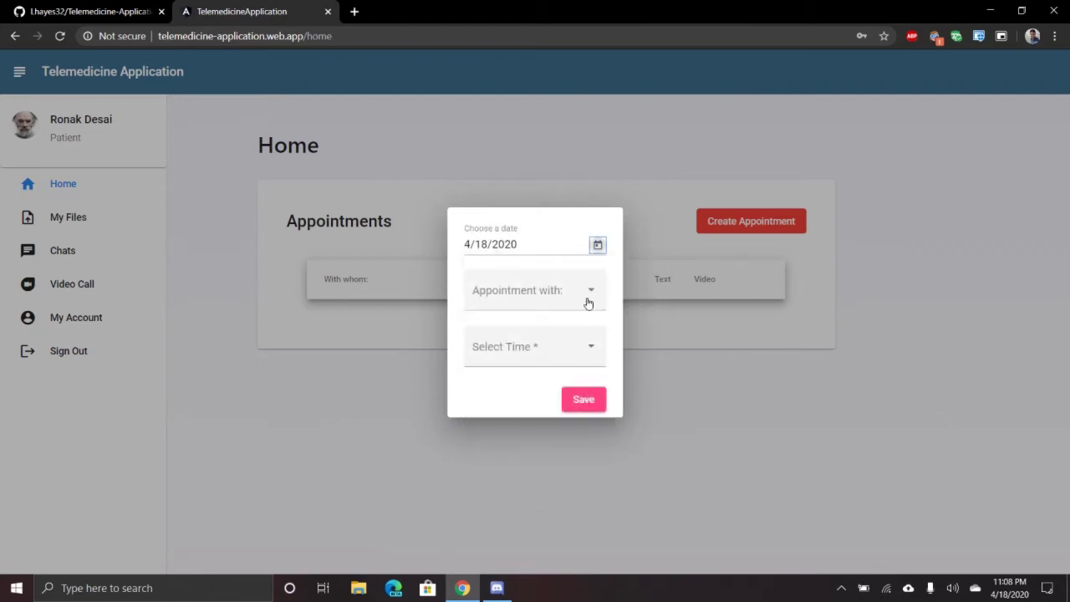
pyautogui.click(597, 245)
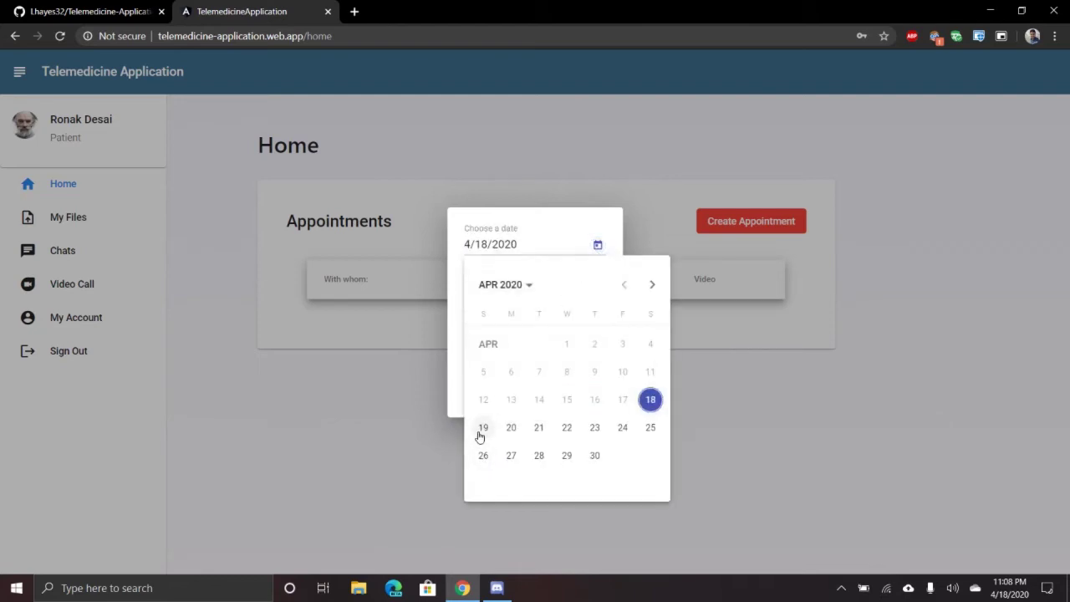
pyautogui.click(480, 429)
pyautogui.click(495, 308)
pyautogui.click(513, 364)
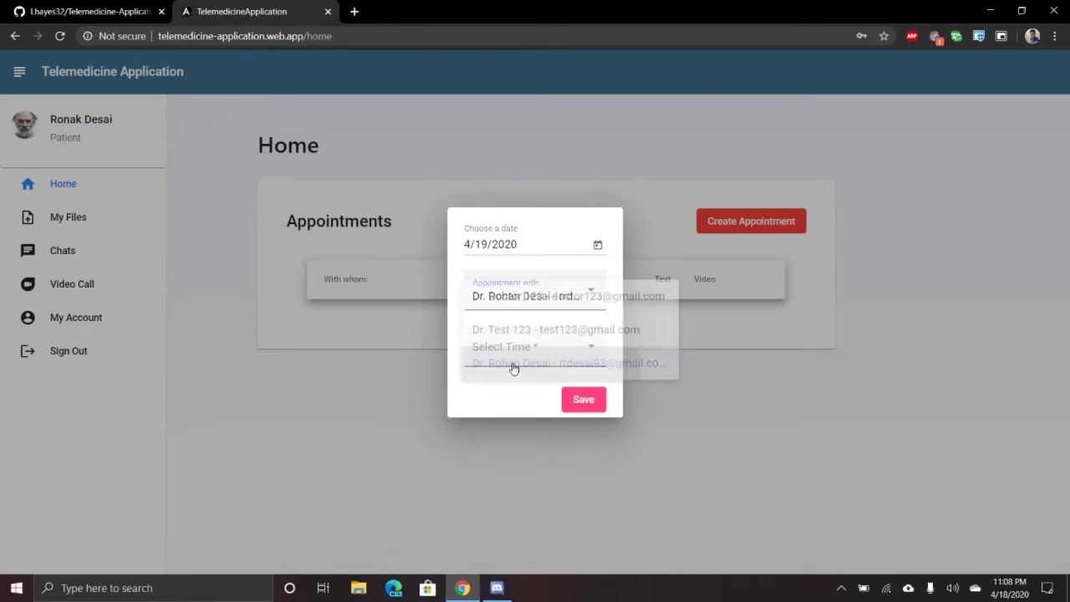
pyautogui.click(504, 357)
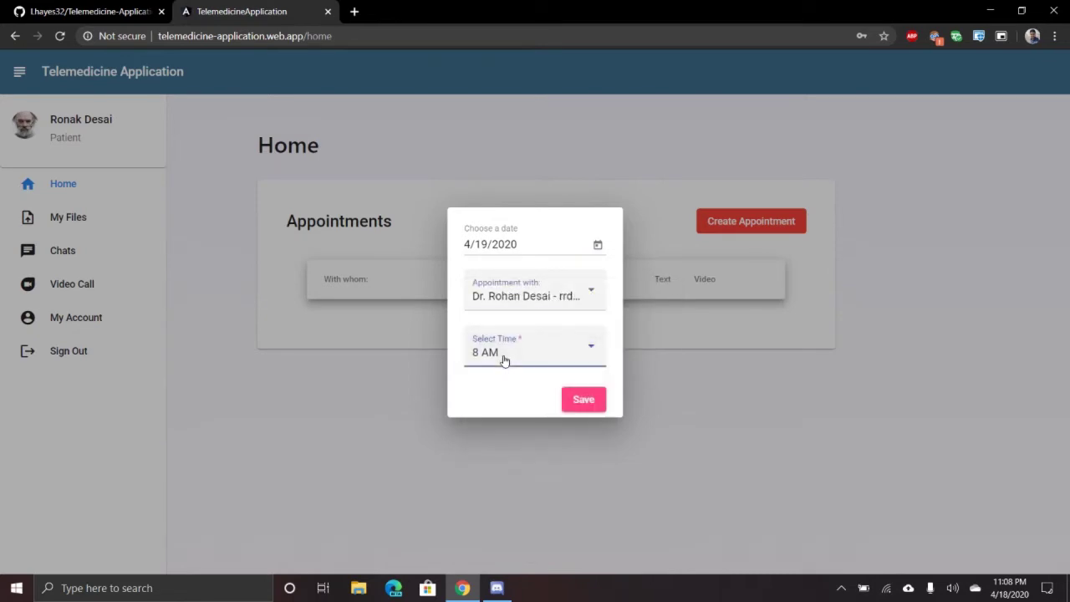
pyautogui.click(584, 402)
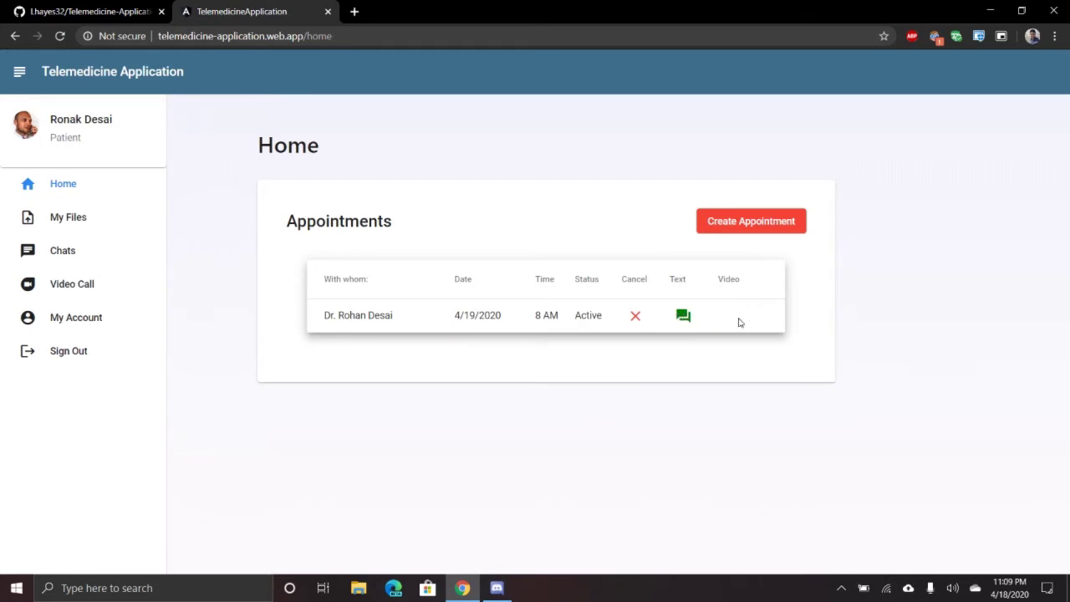
# Step: Upload GroupMe_2019121_202349.jpeg in My Files and preview it through its Download link
pyautogui.click(93, 222)
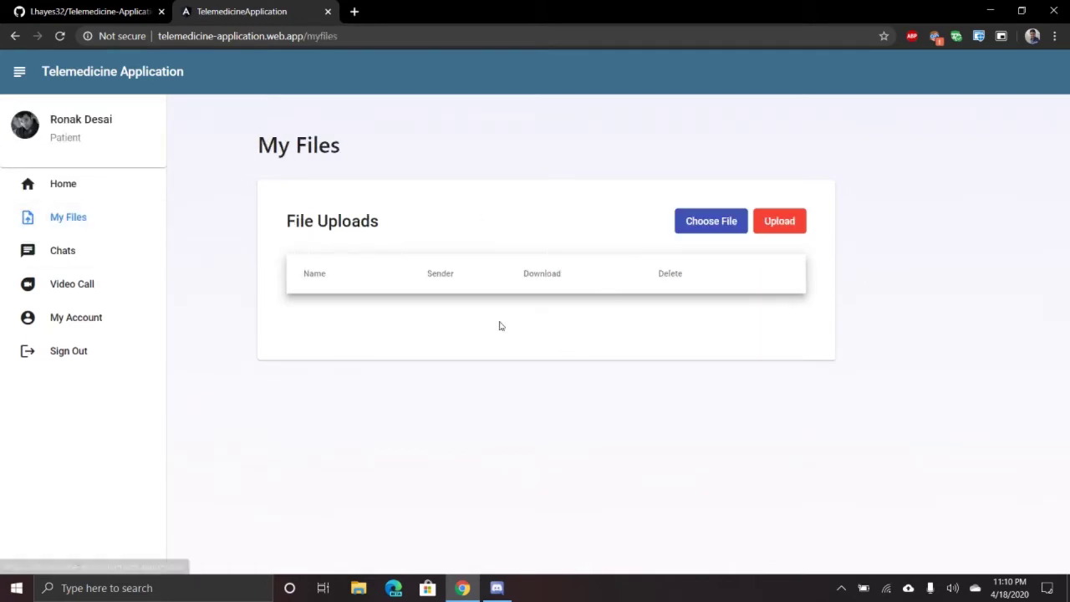
pyautogui.click(717, 221)
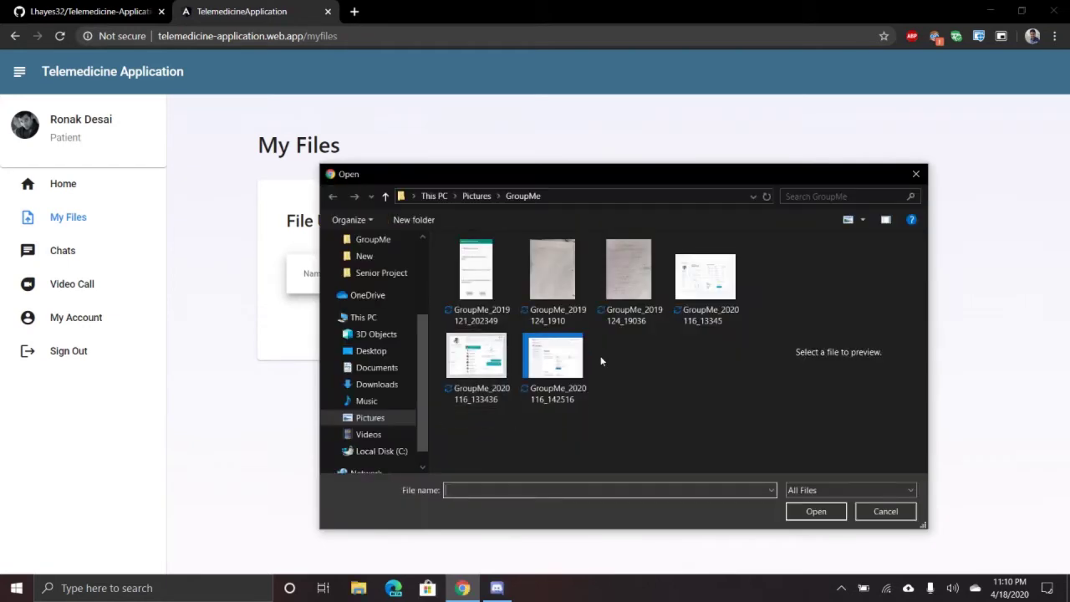
pyautogui.doubleClick(479, 274)
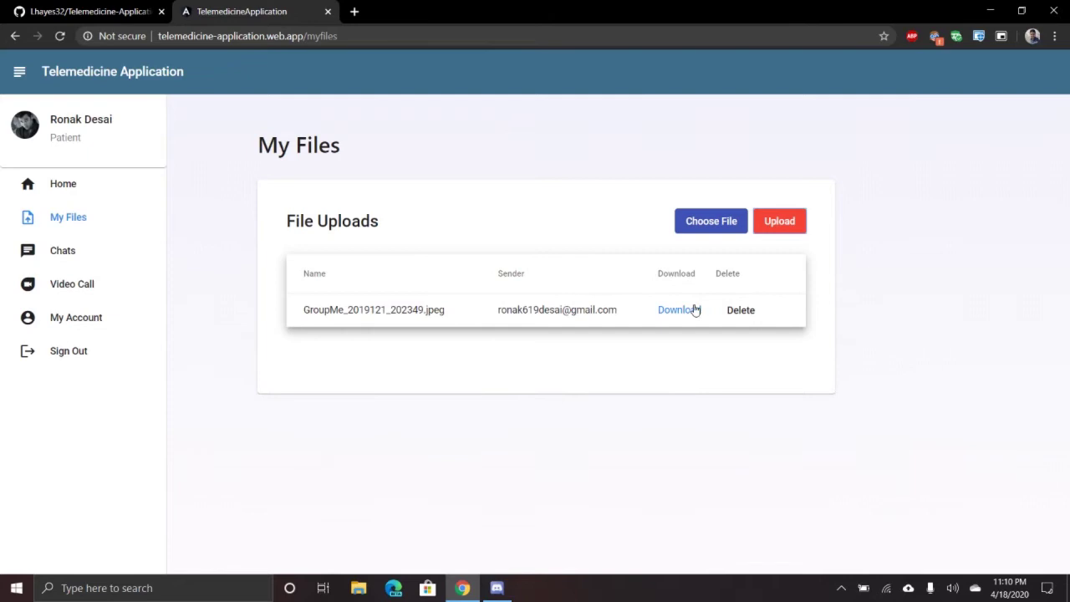
pyautogui.click(695, 310)
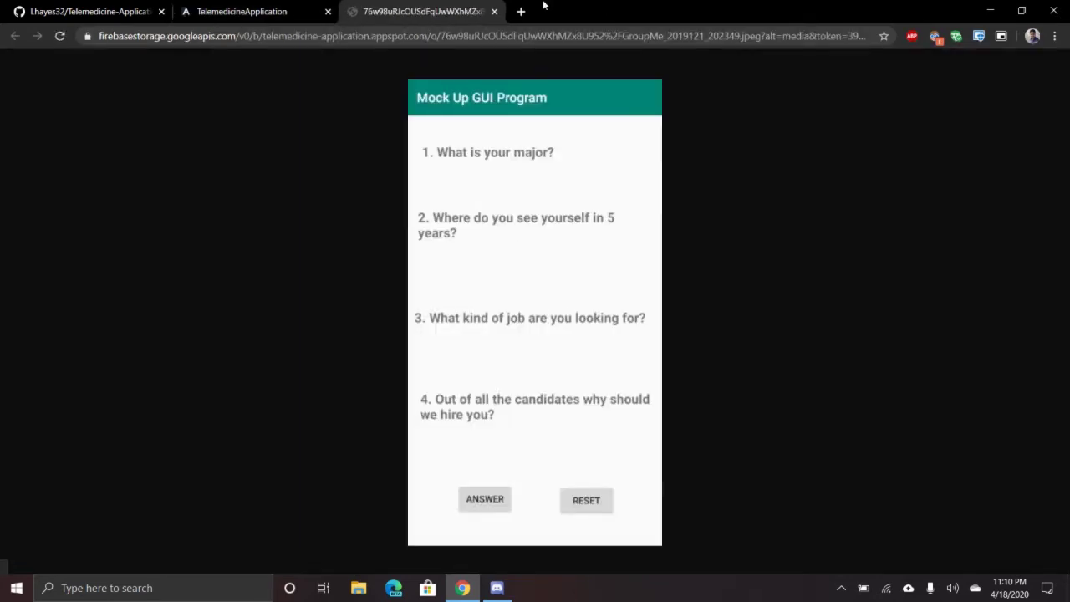
pyautogui.click(495, 11)
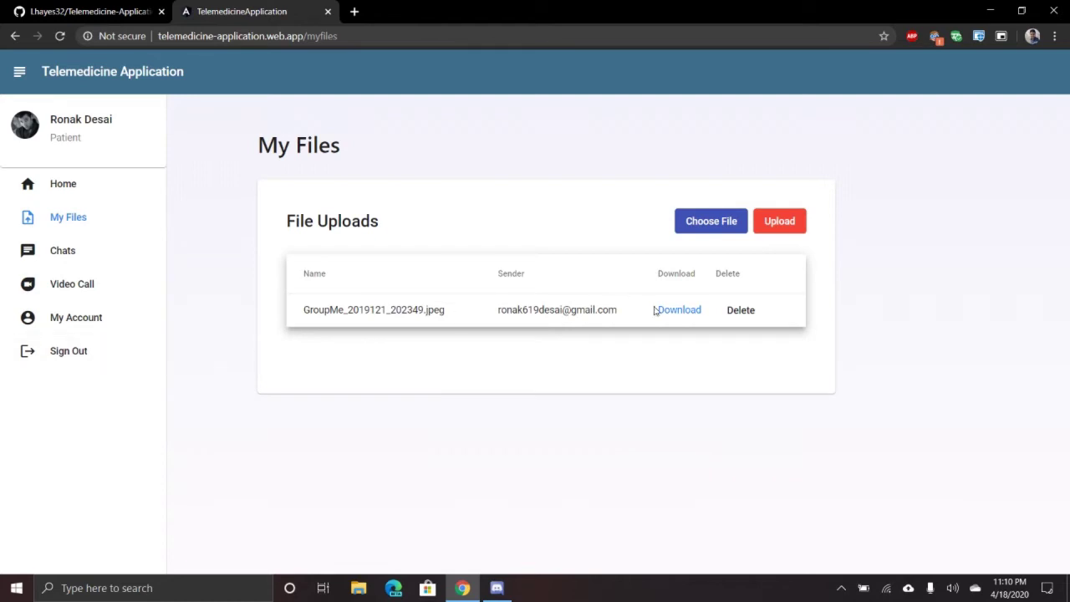
pyautogui.click(126, 351)
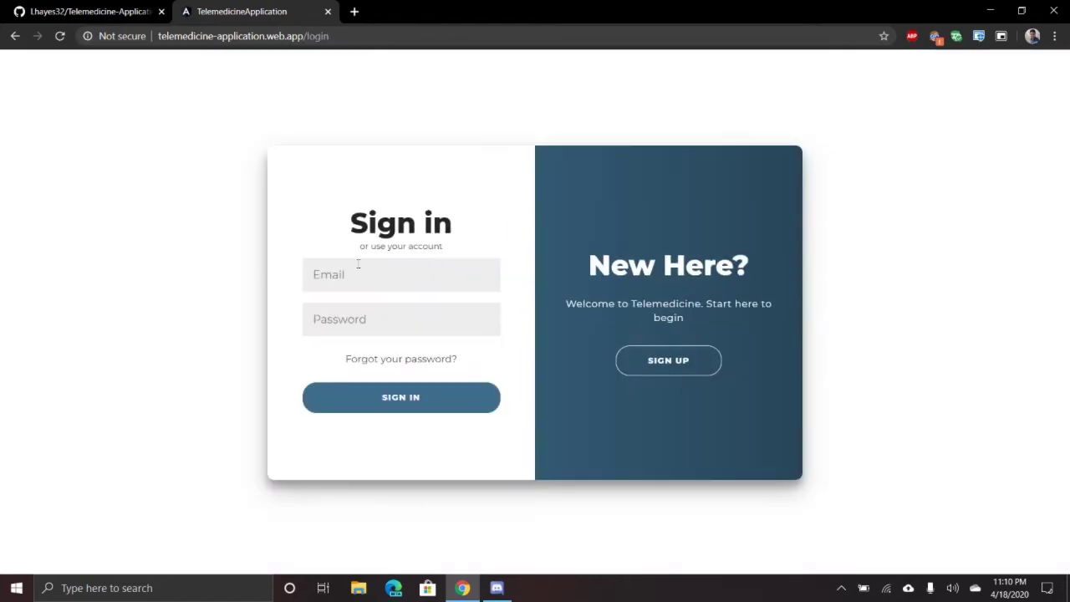
pyautogui.click(358, 273)
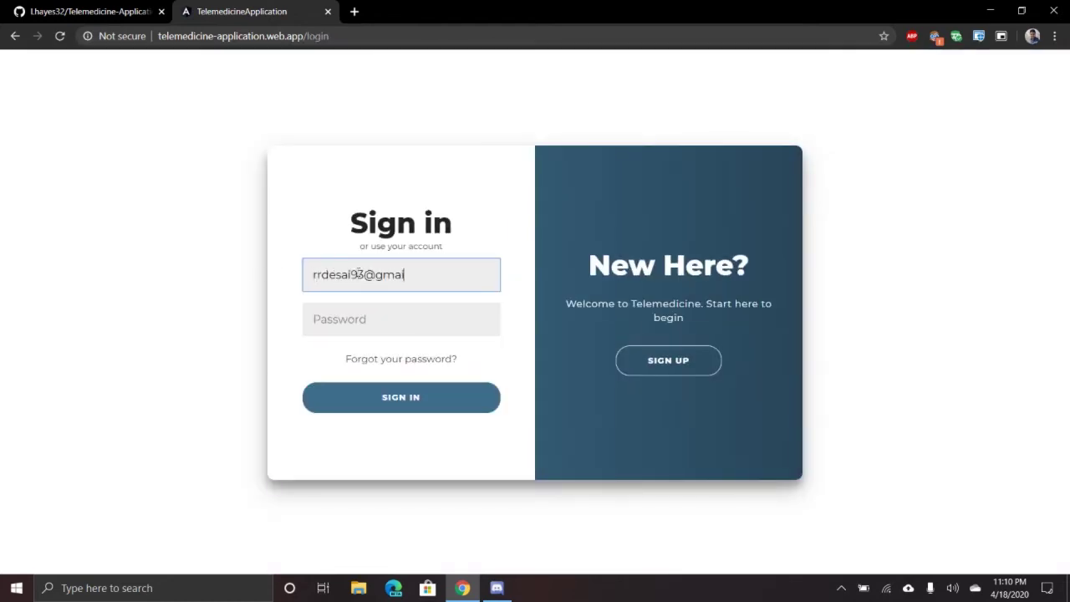
pyautogui.press('Tab')
pyautogui.doubleClick(359, 274)
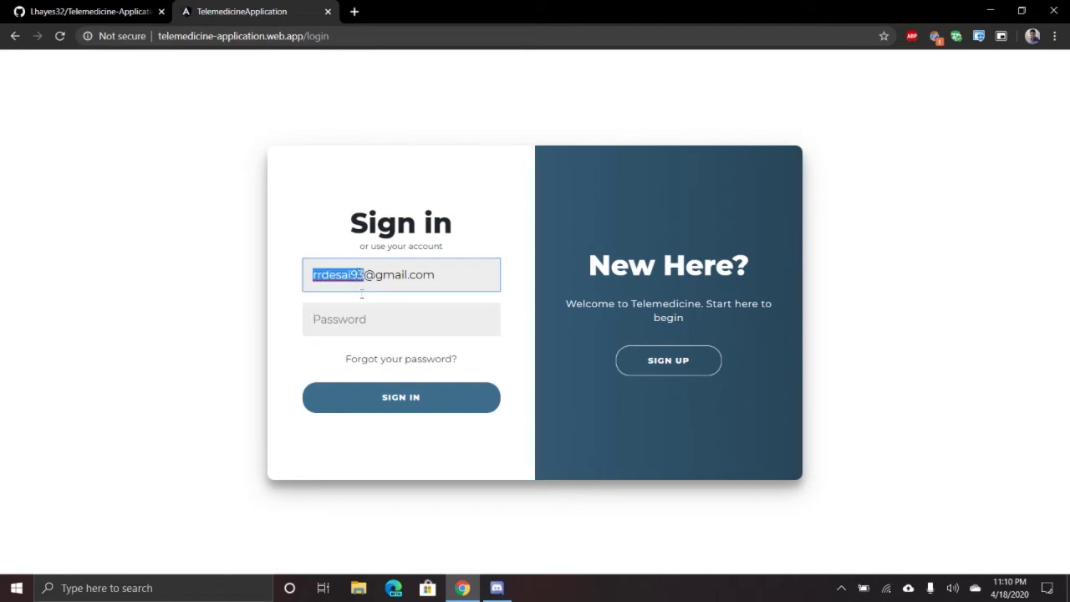
pyautogui.click(361, 313)
pyautogui.hotkey('ctrl', 'v')
pyautogui.click(370, 398)
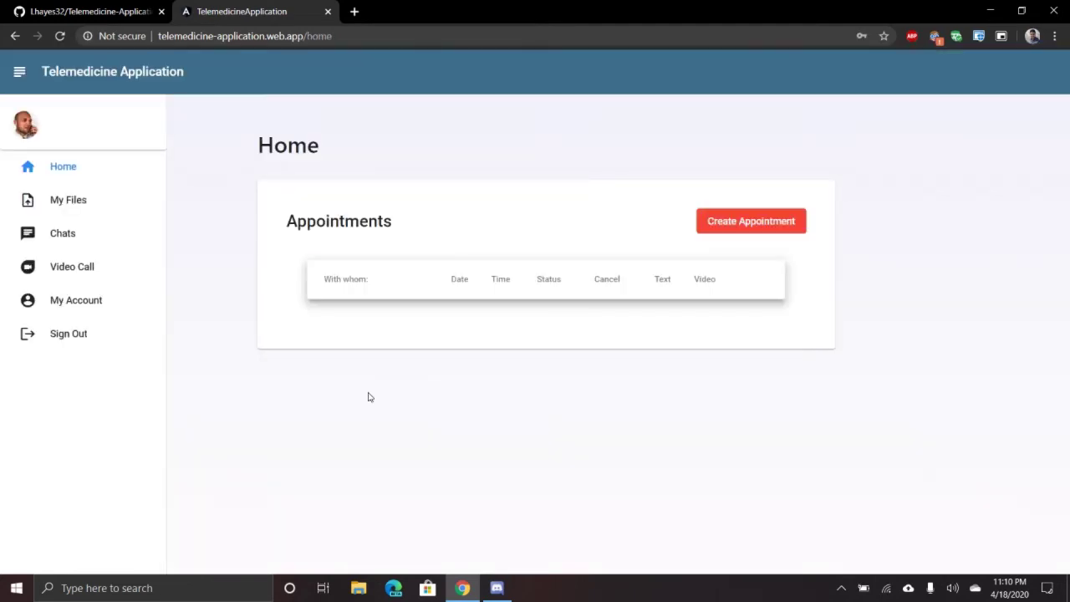
# Step: View the patient's uploaded image from the doctor's My Files page
pyautogui.click(73, 254)
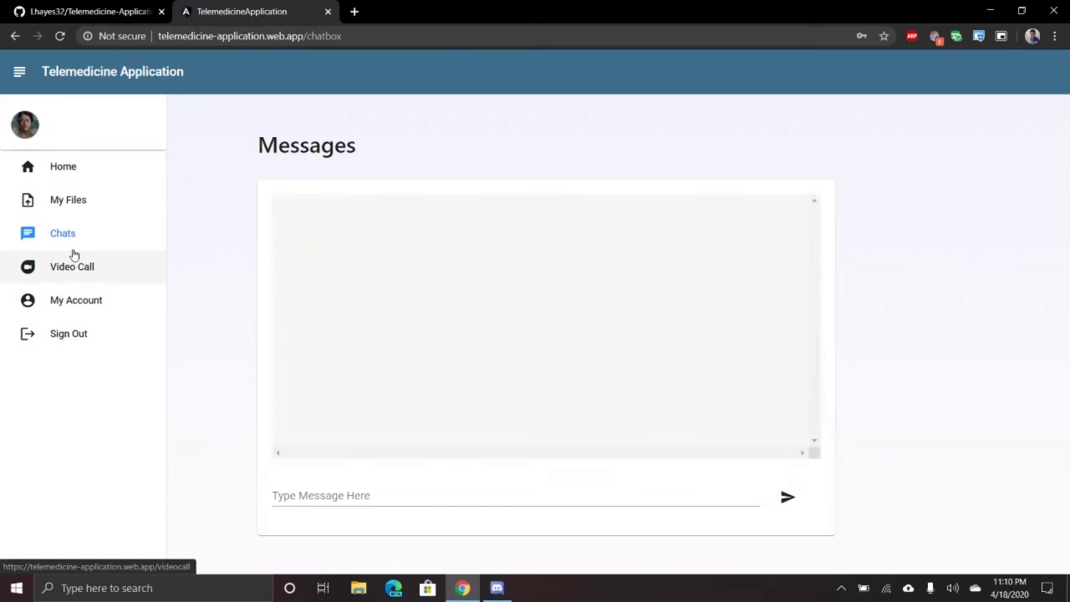
pyautogui.click(55, 216)
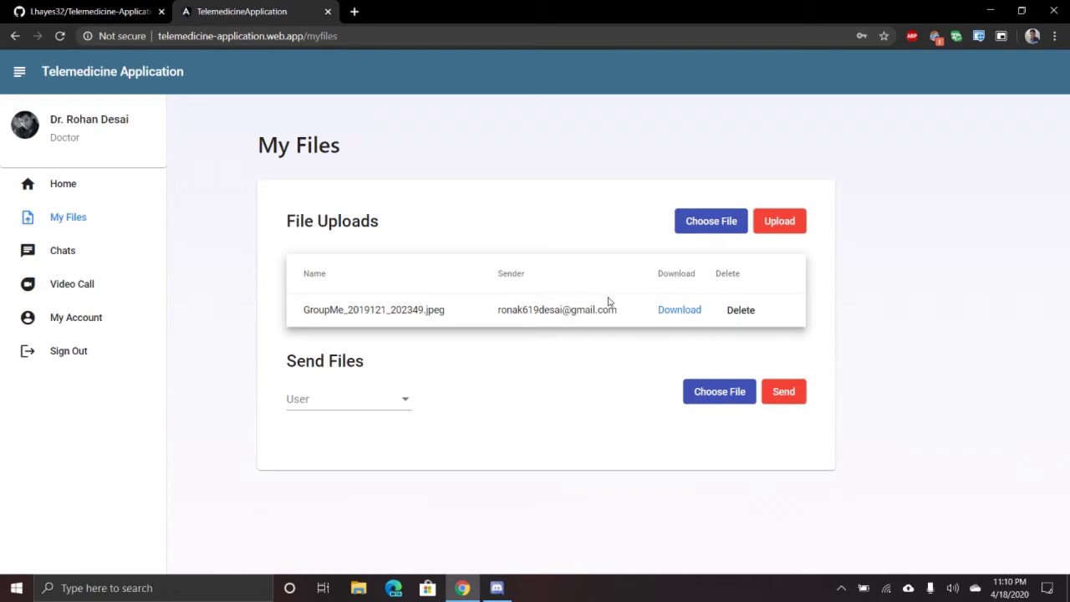
pyautogui.click(679, 310)
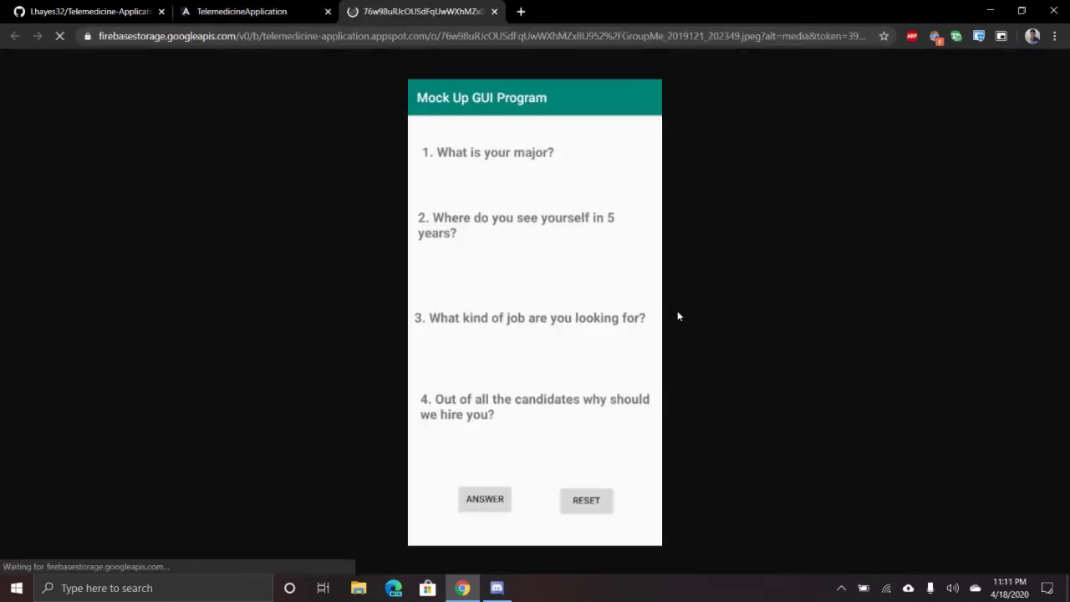
pyautogui.hotkey('ctrl', 'w')
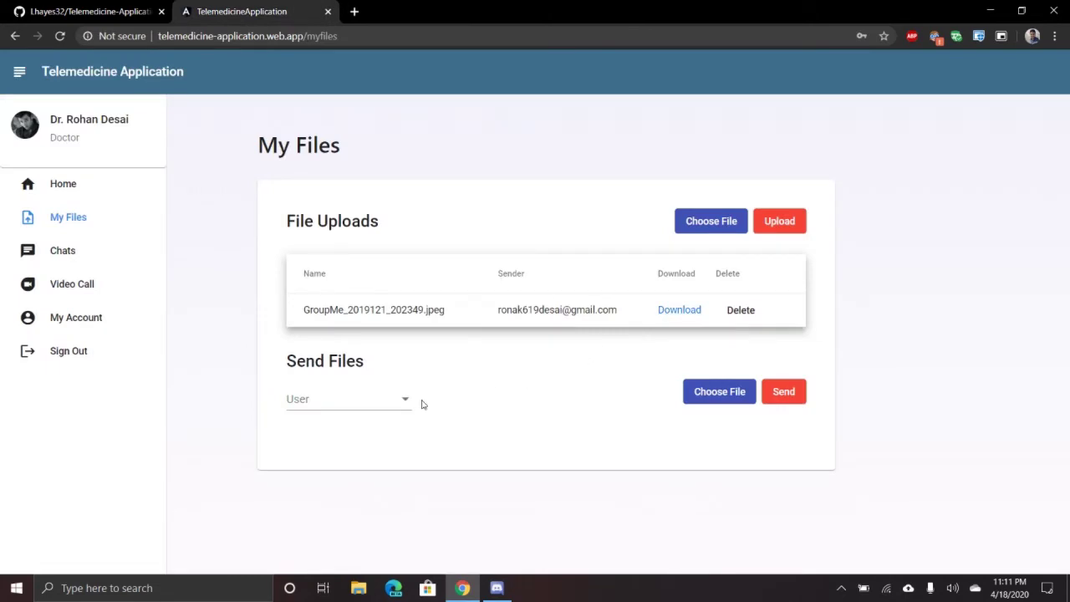
# Step: Send GroupMe_2020116_142516.jpeg to the patient from the doctor's Send Files panel
pyautogui.click(392, 405)
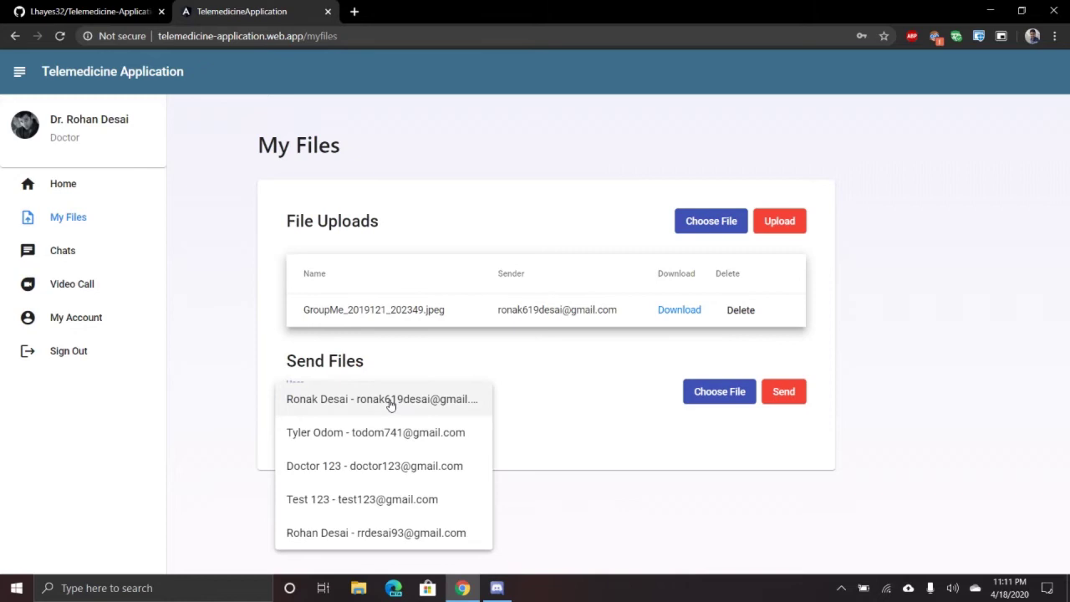
pyautogui.click(390, 405)
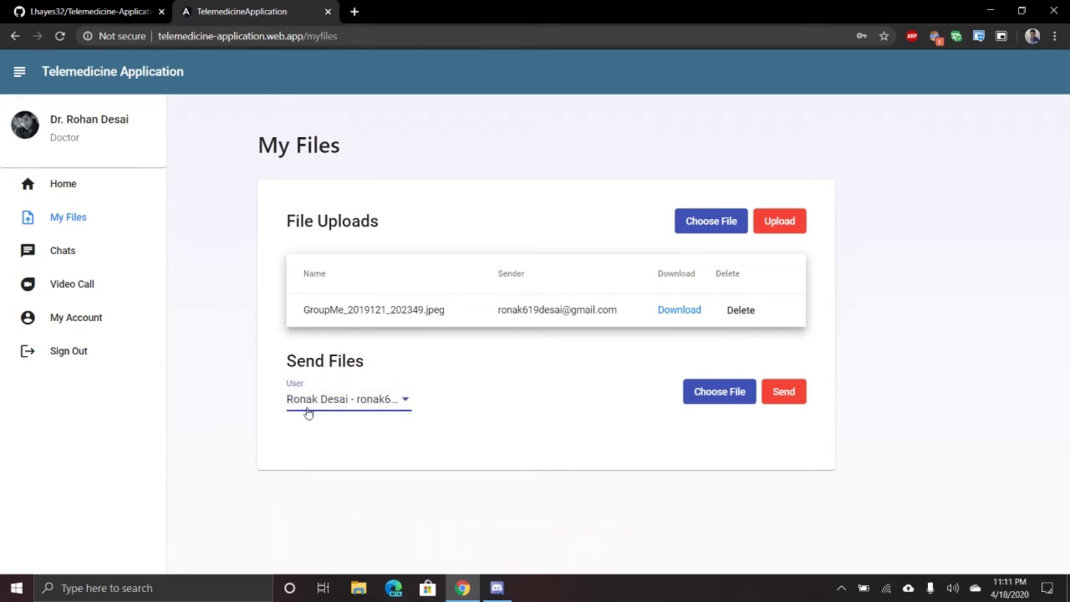
pyautogui.click(693, 398)
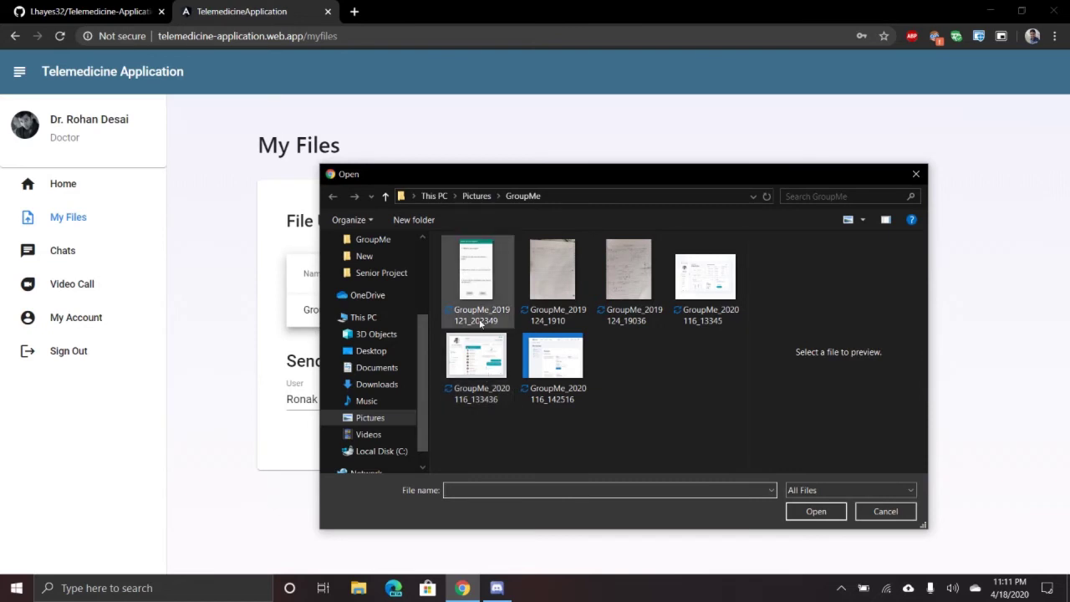
pyautogui.doubleClick(562, 380)
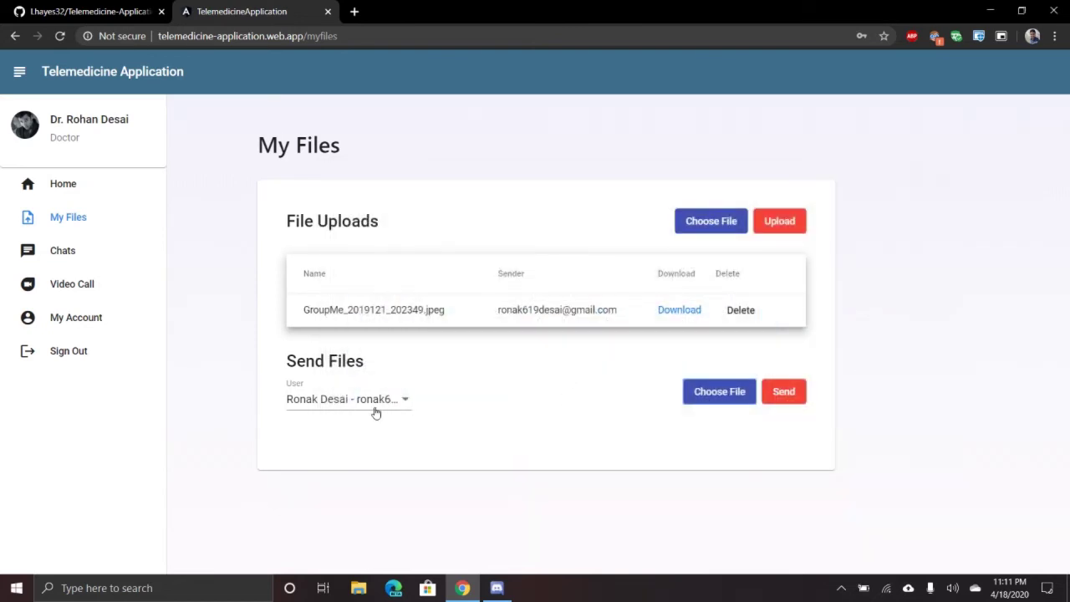
pyautogui.click(796, 396)
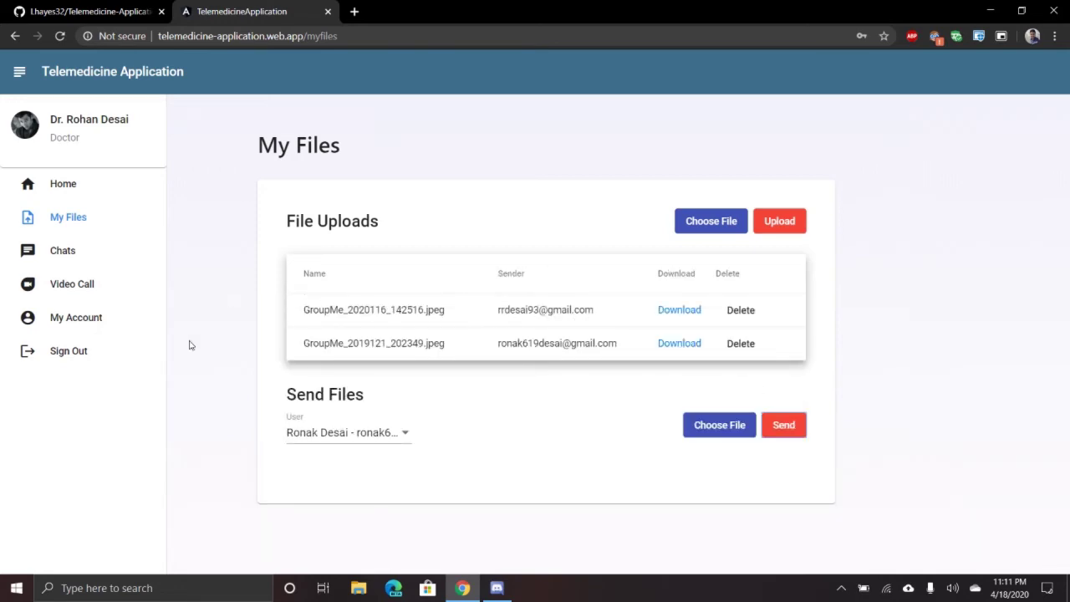
pyautogui.click(69, 352)
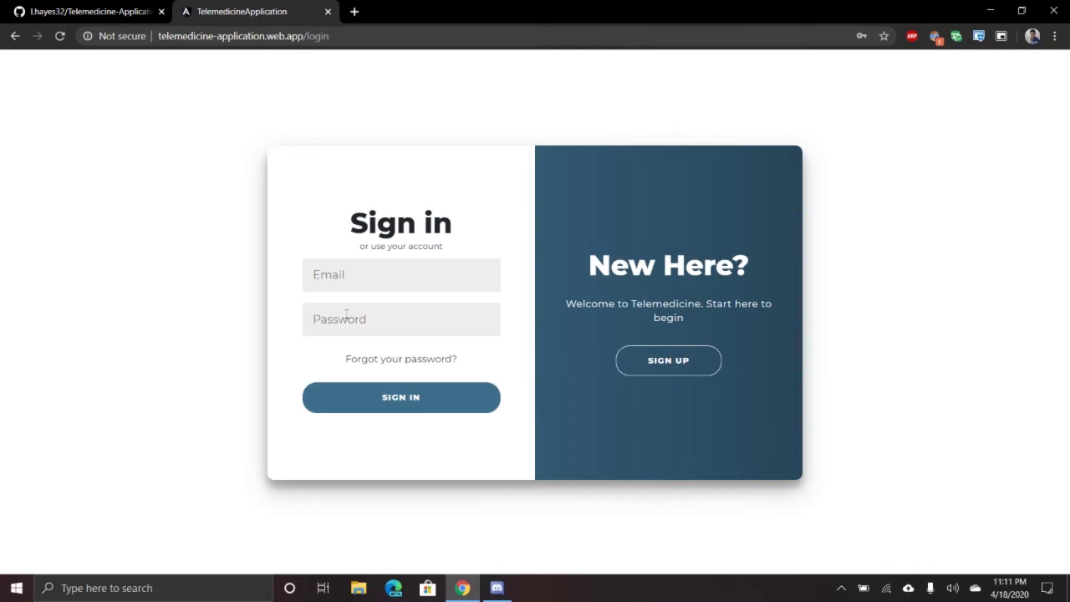
pyautogui.click(337, 284)
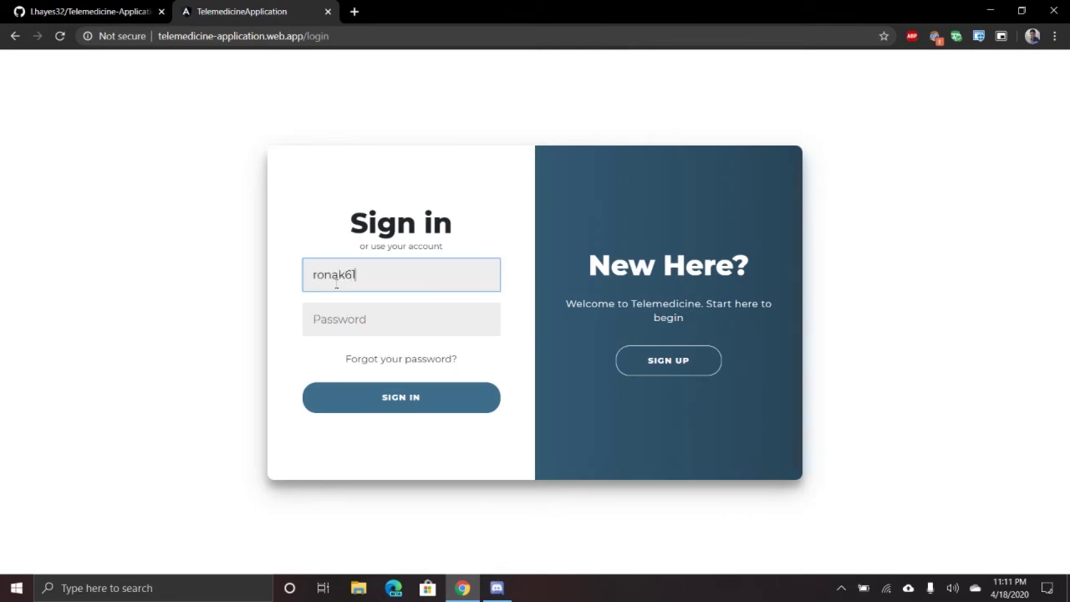
pyautogui.press('Tab')
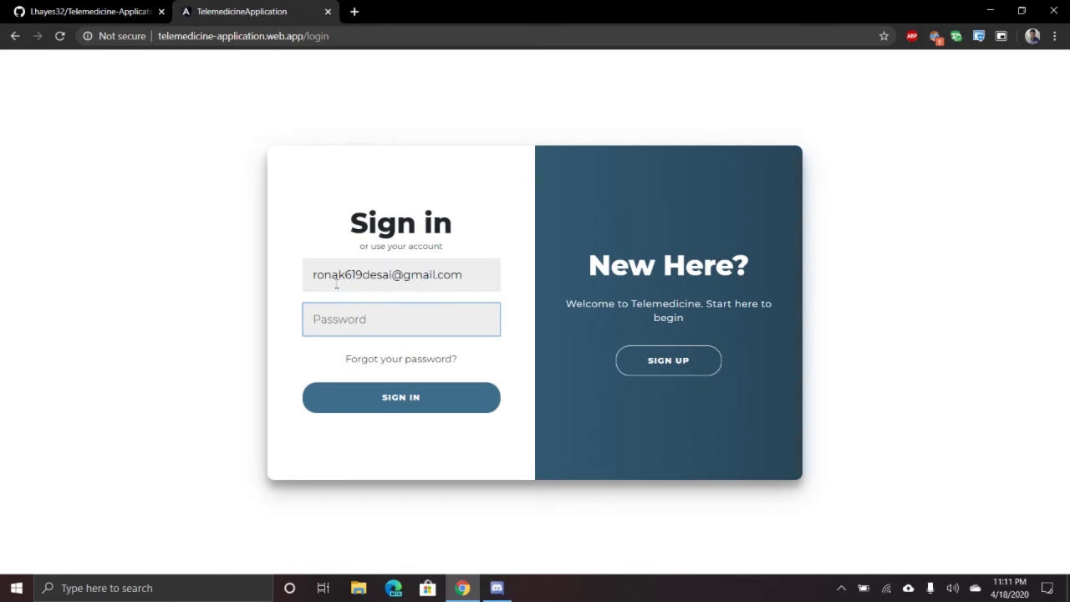
pyautogui.doubleClick(334, 284)
pyautogui.hotkey('ctrl', 'c')
pyautogui.click(339, 318)
pyautogui.hotkey('ctrl', 'v')
pyautogui.click(357, 404)
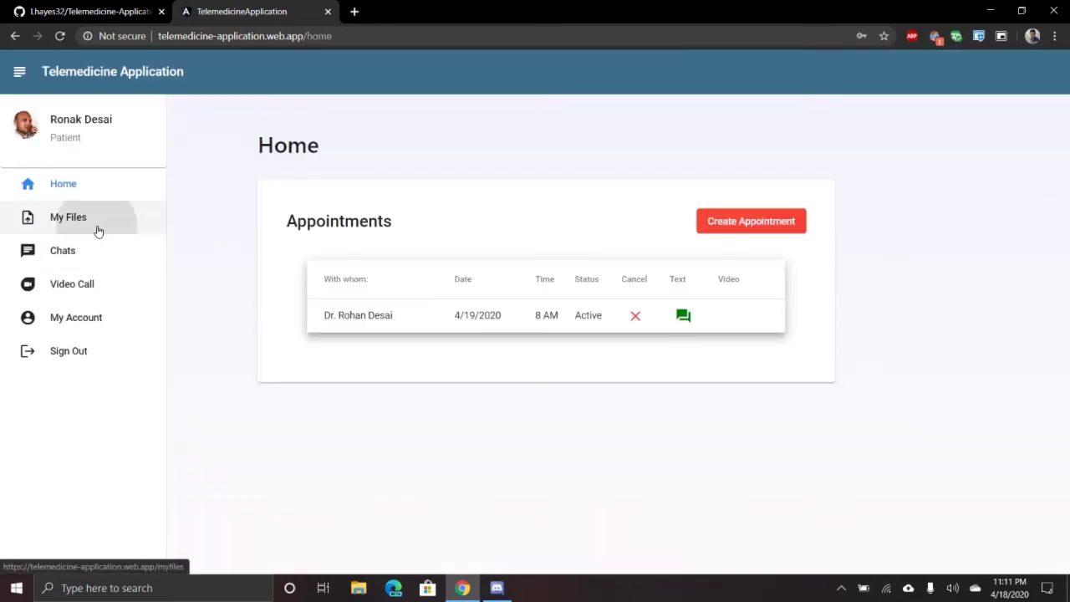
# Step: View the doctor's shared image, then delete the GroupMe_2019121_202349.jpeg upload
pyautogui.click(98, 230)
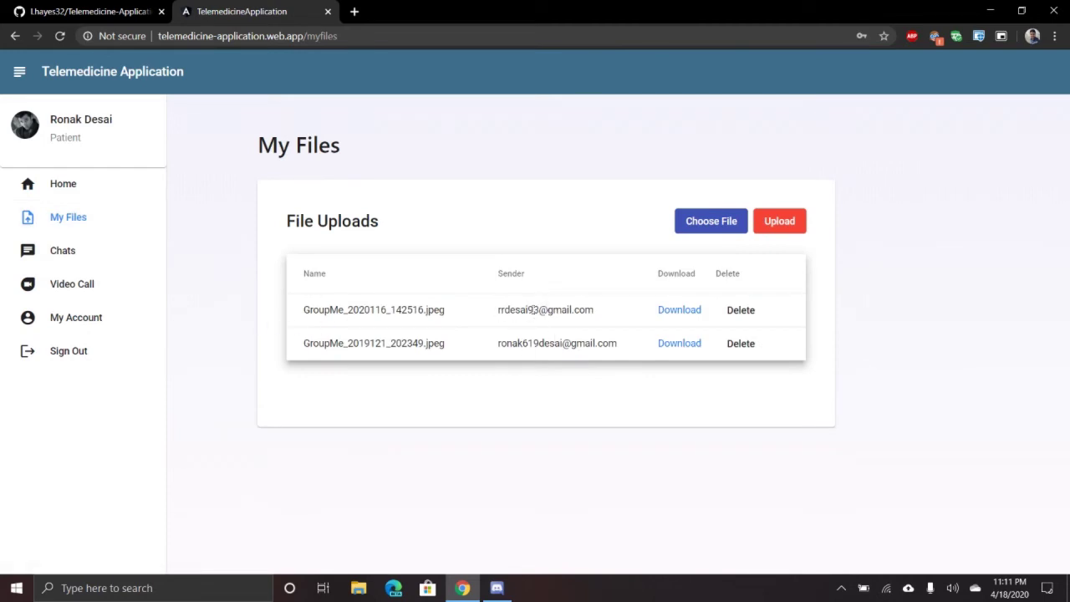
pyautogui.doubleClick(533, 309)
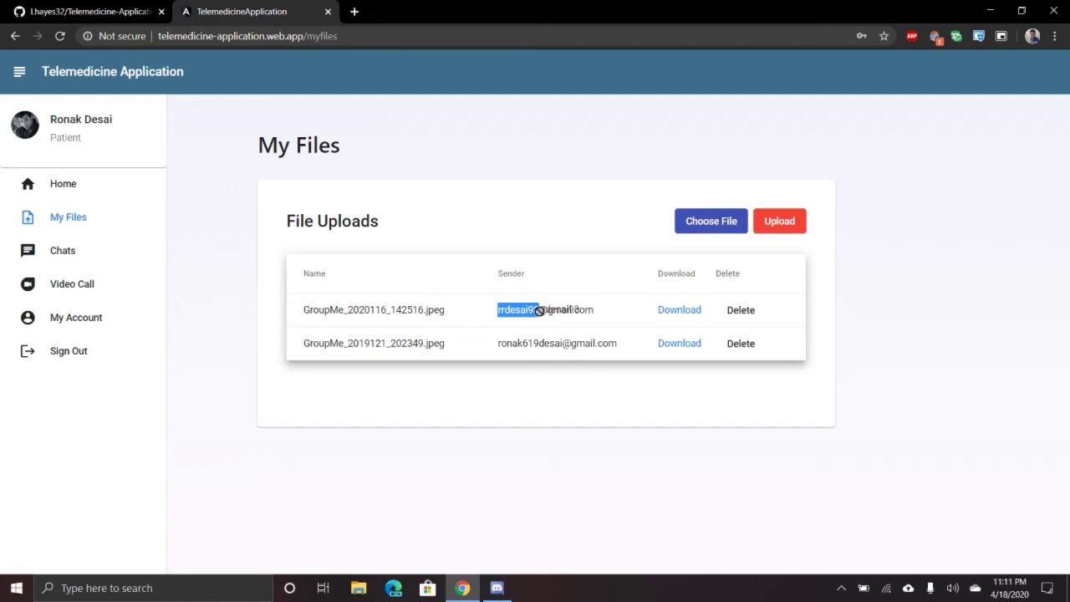
pyautogui.click(684, 311)
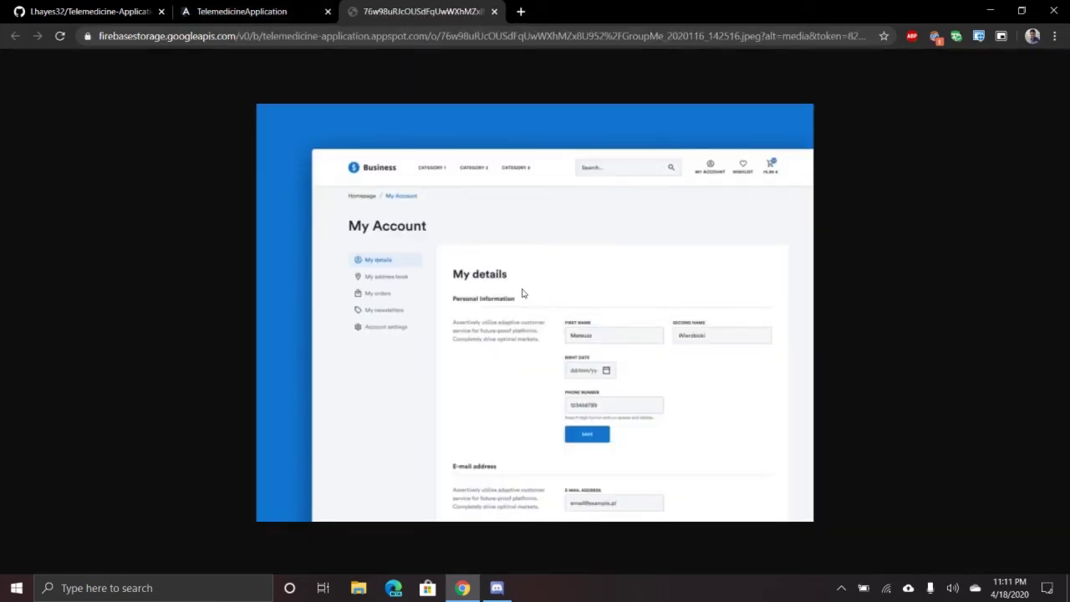
pyautogui.hotkey('ctrl', 'w')
pyautogui.click(661, 384)
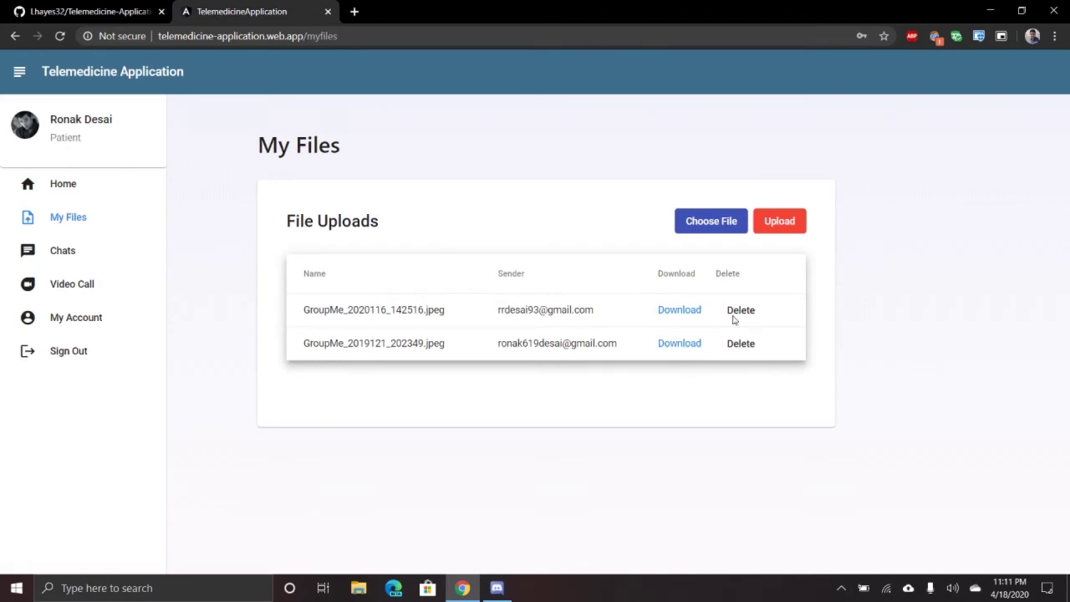
pyautogui.click(748, 344)
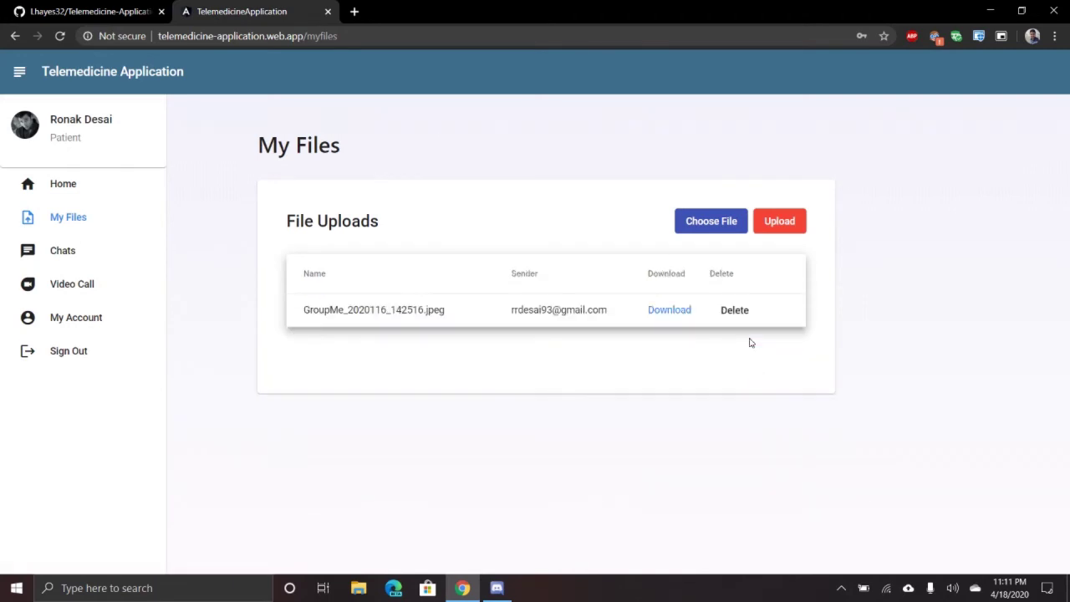
pyautogui.click(103, 260)
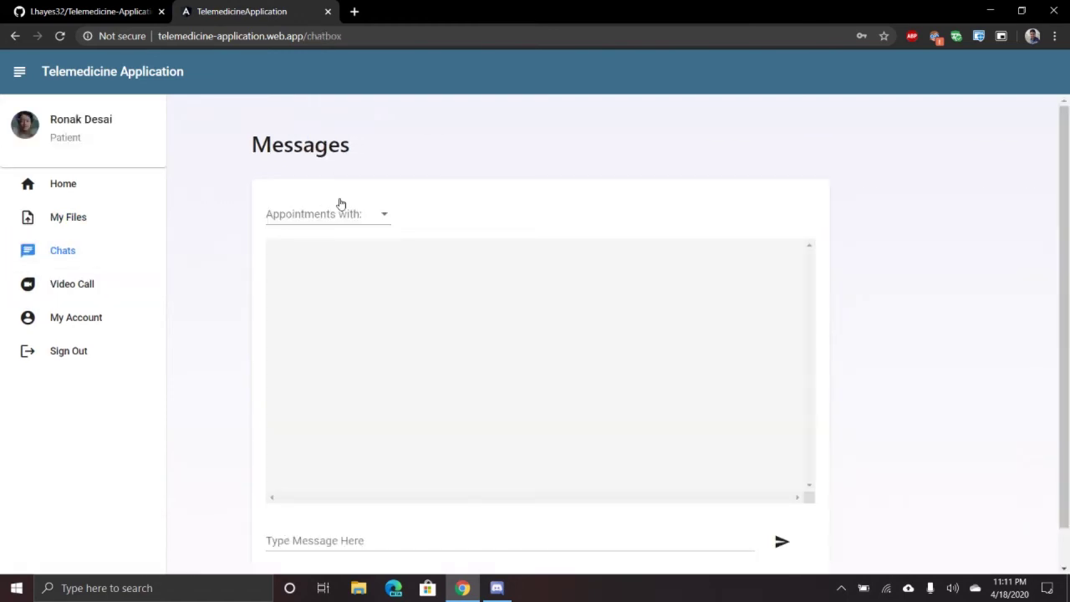
pyautogui.scroll(-1, 340, 214)
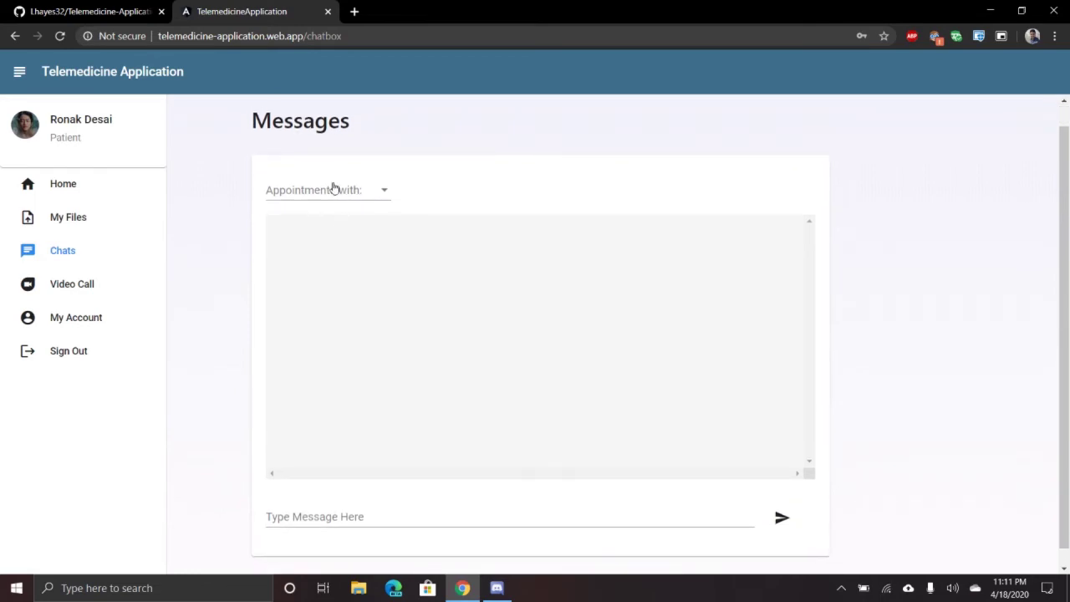
pyautogui.click(334, 189)
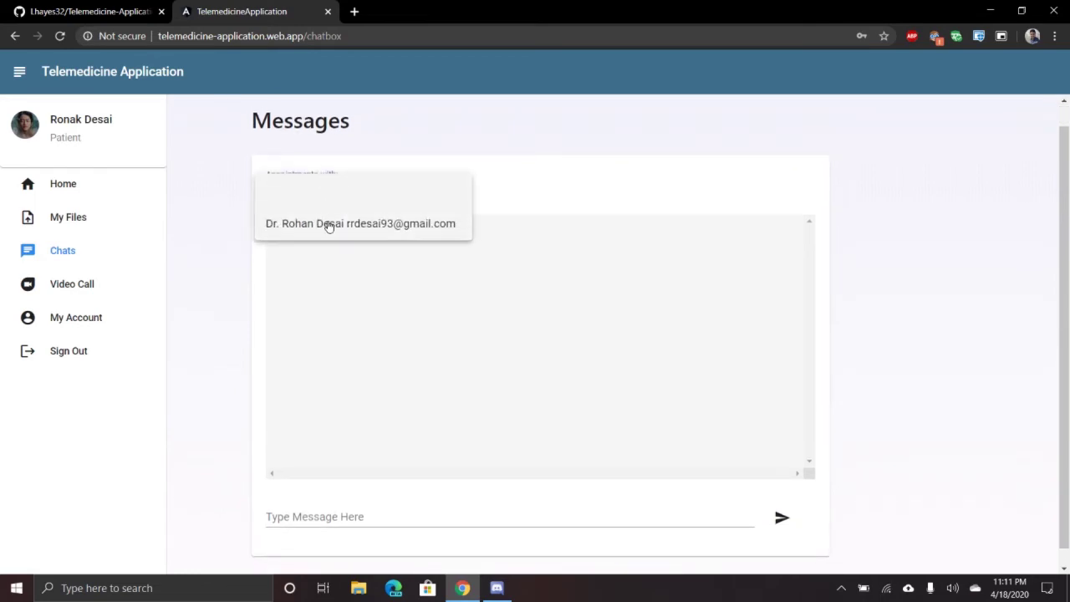
pyautogui.click(329, 224)
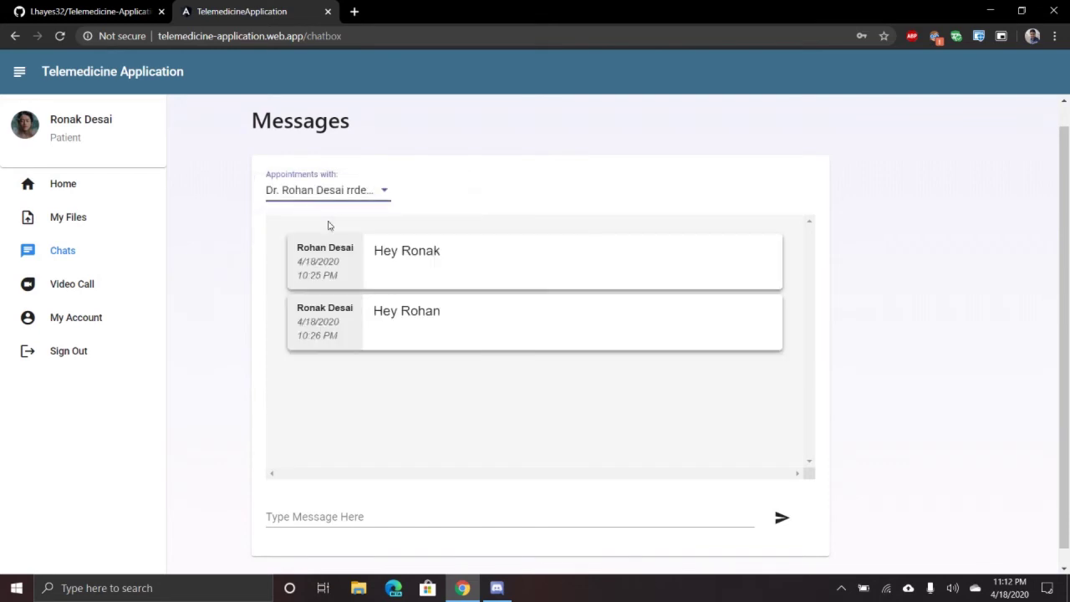
pyautogui.click(349, 515)
pyautogui.write('Wha')
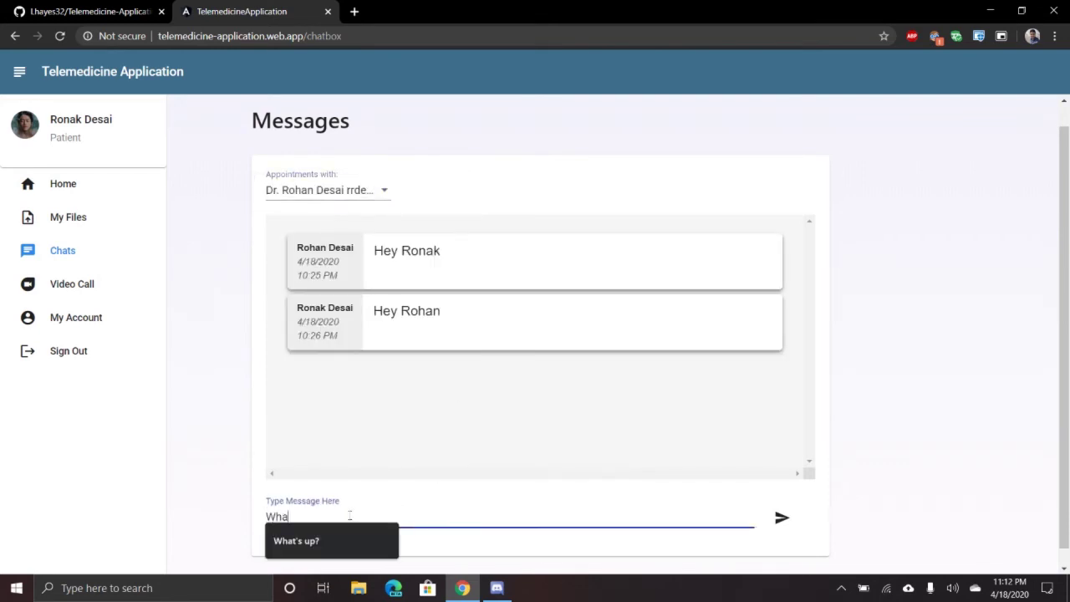
pyautogui.click(308, 544)
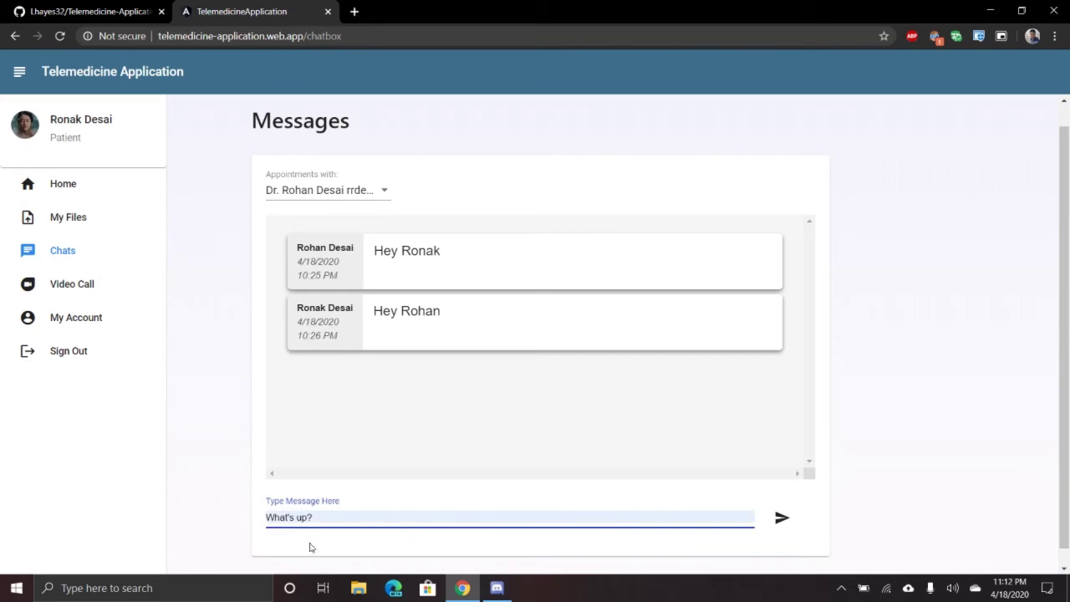
pyautogui.click(780, 519)
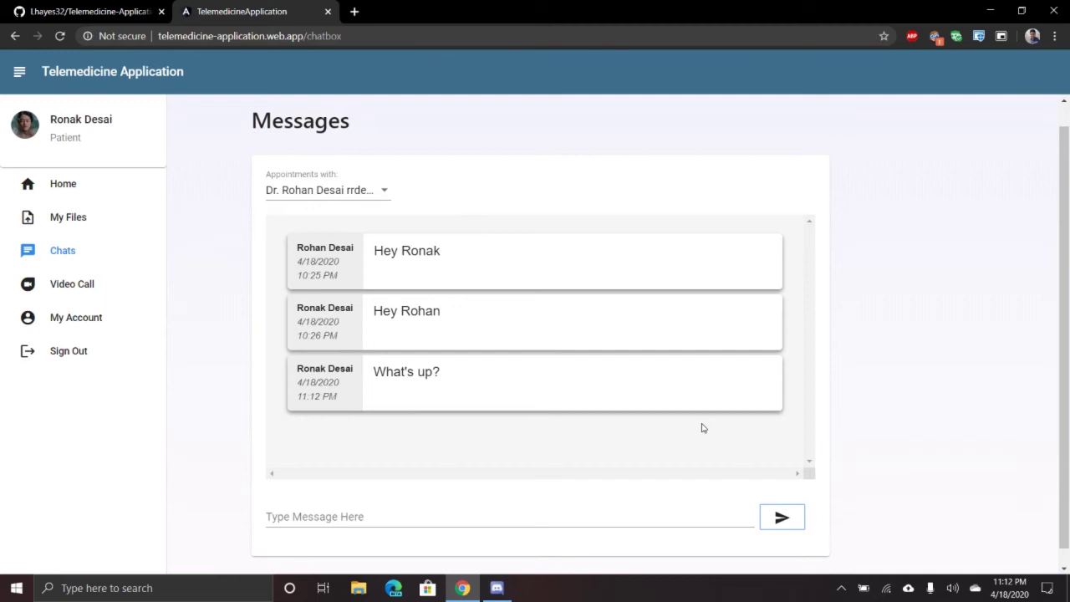
# Step: Reply to the doctor with "Cool" and then "Good"
pyautogui.click(575, 512)
pyautogui.write('Cool')
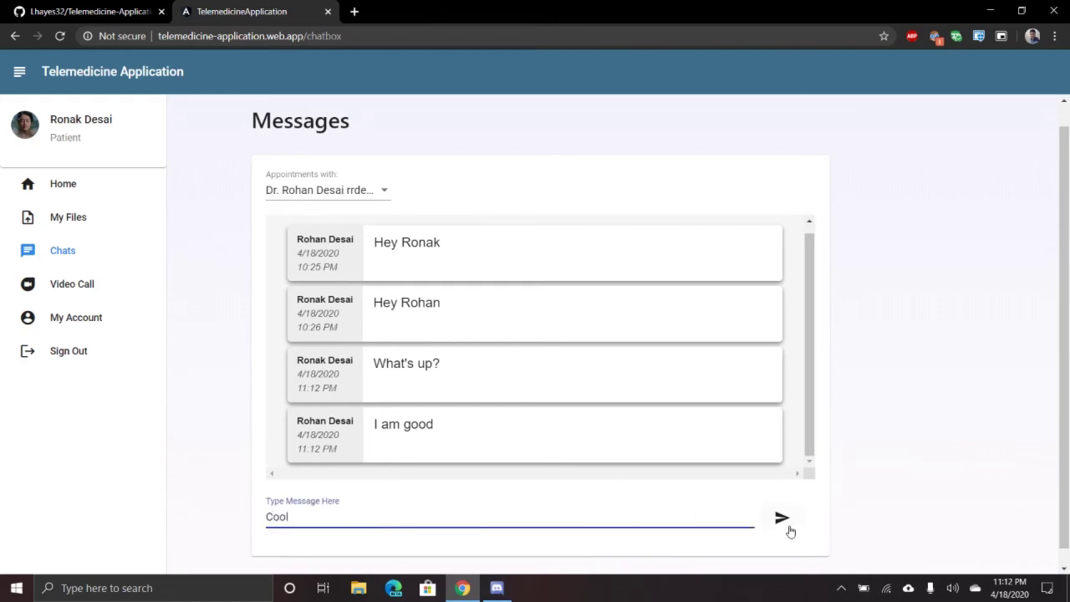
pyautogui.click(781, 517)
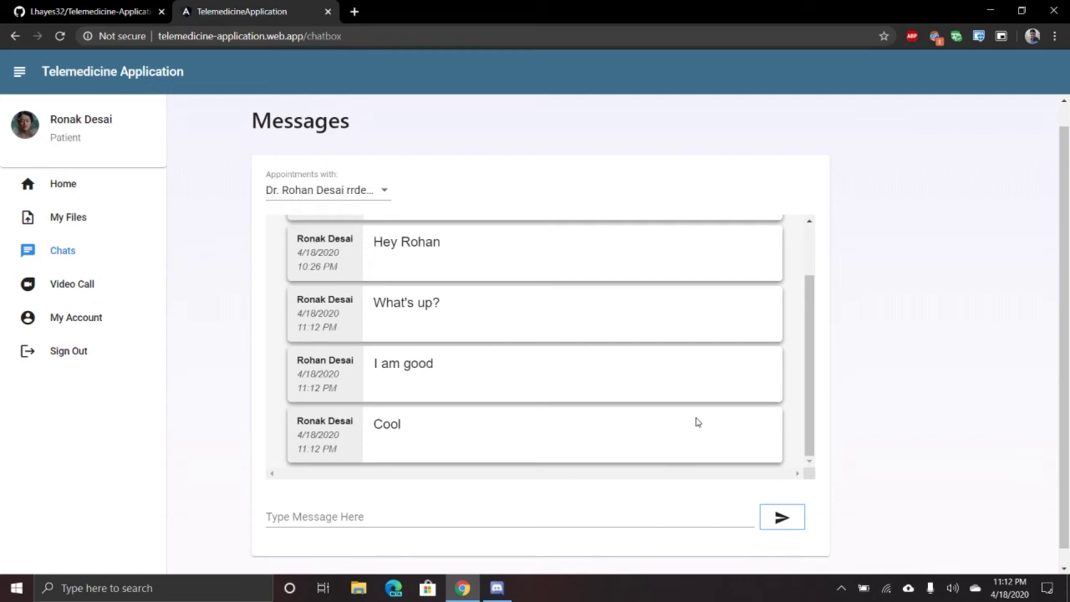
pyautogui.click(525, 509)
pyautogui.write('Good')
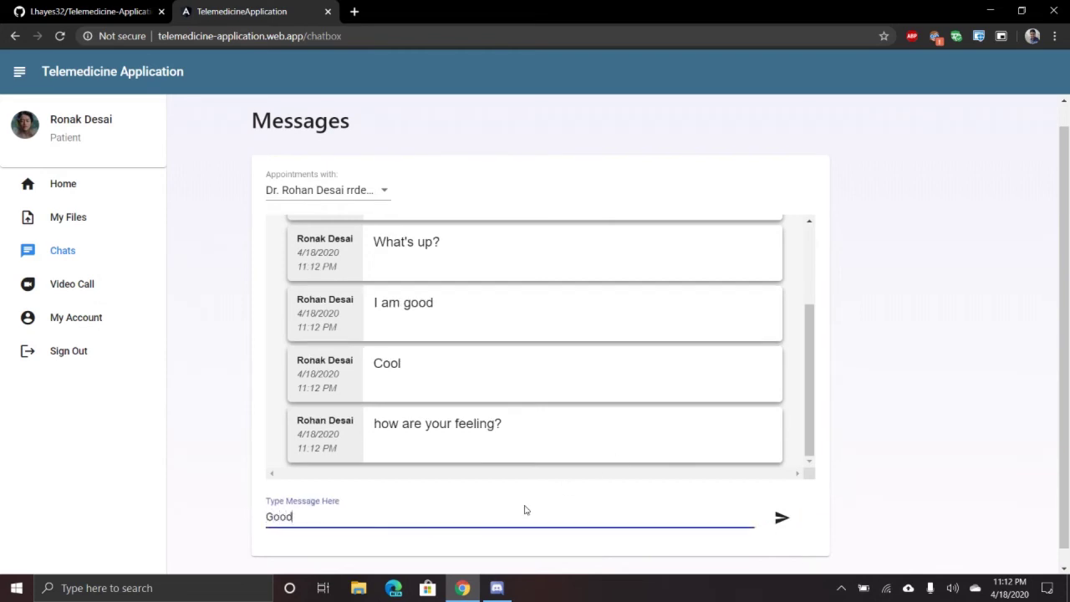
pyautogui.click(771, 533)
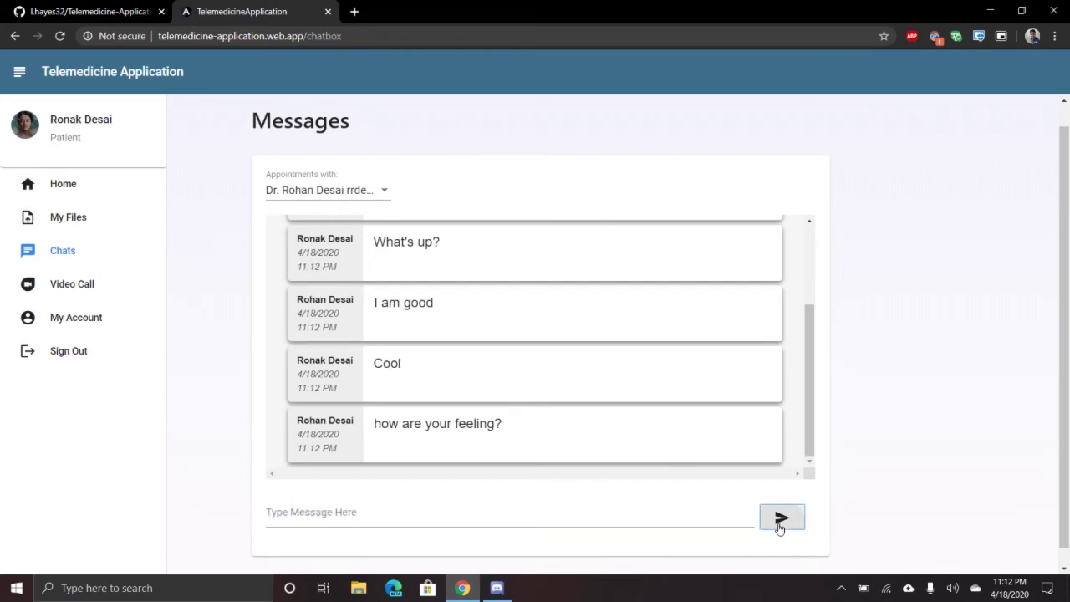
pyautogui.click(22, 297)
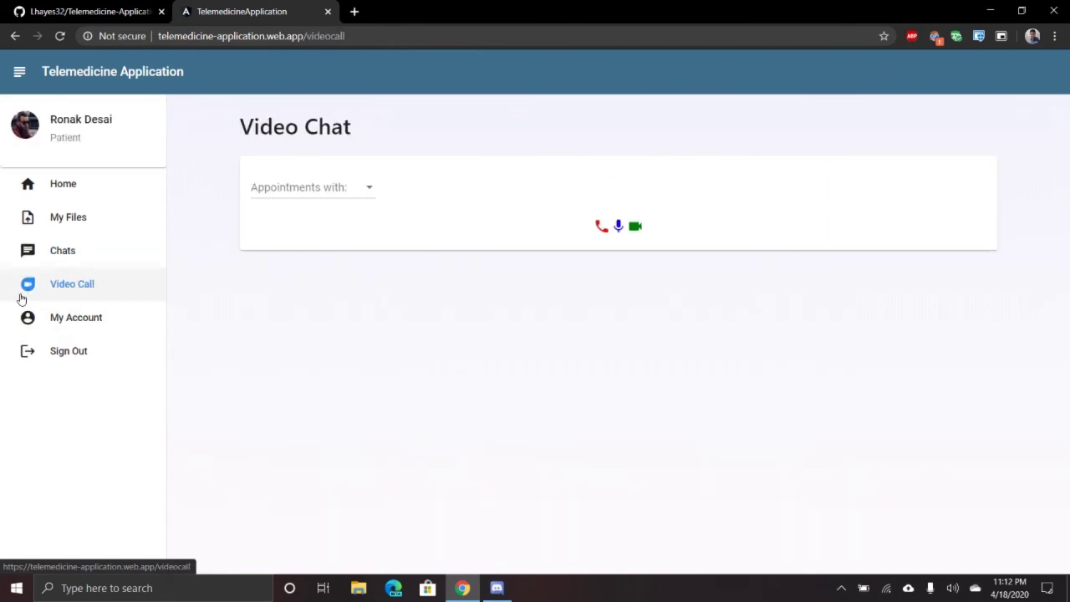
pyautogui.click(334, 189)
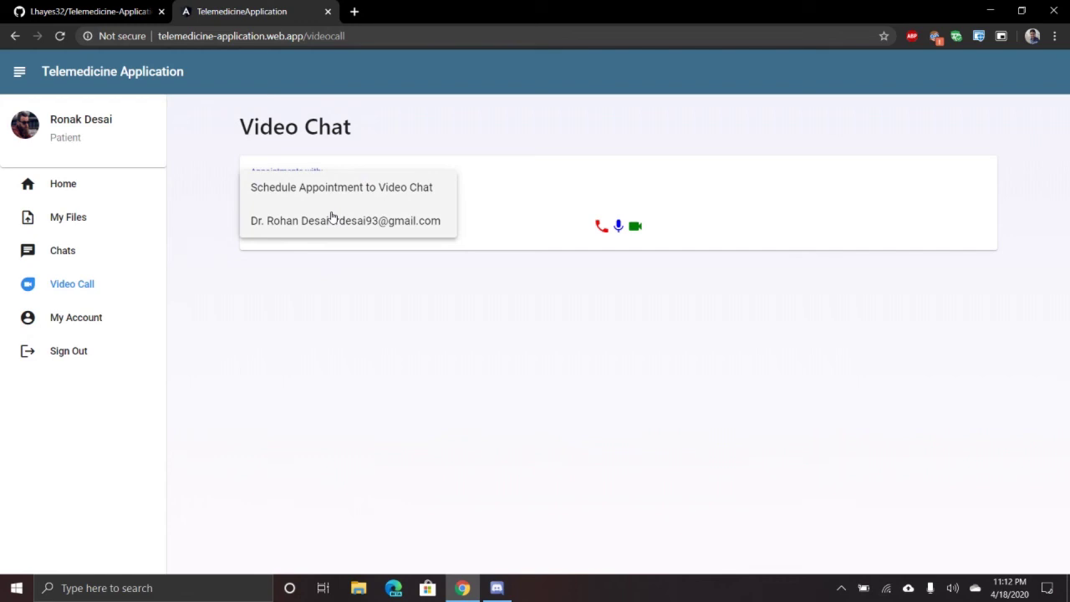
pyautogui.click(332, 219)
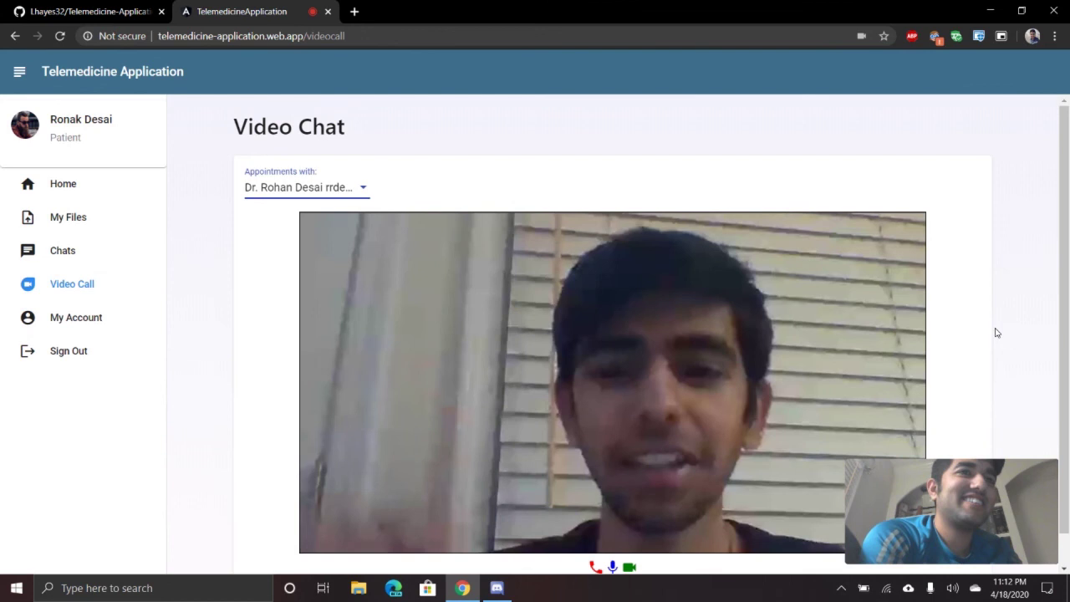
pyautogui.scroll(-1, 995, 333)
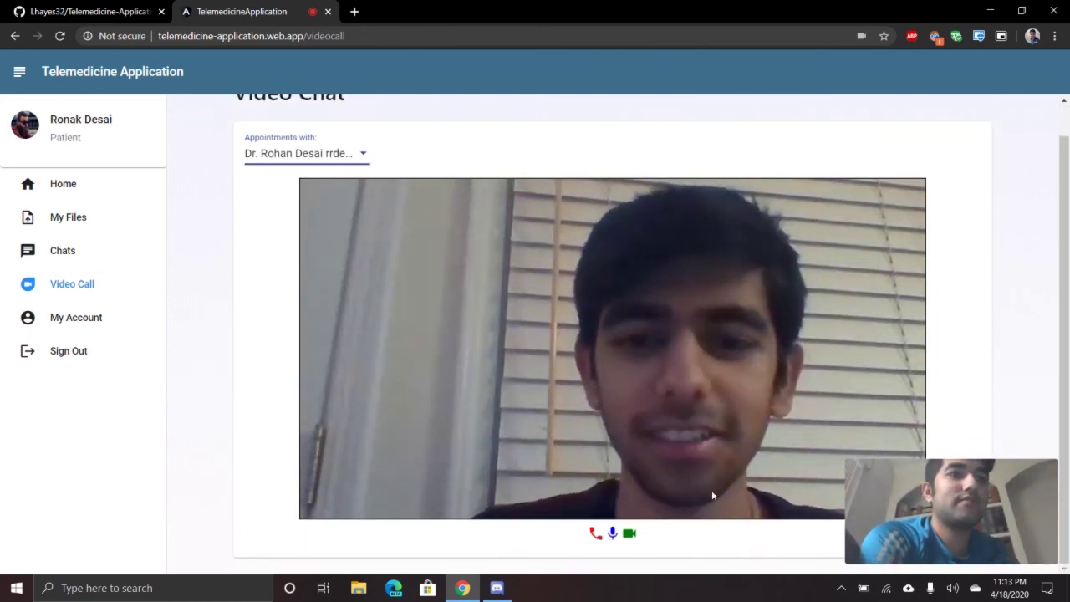
pyautogui.click(621, 535)
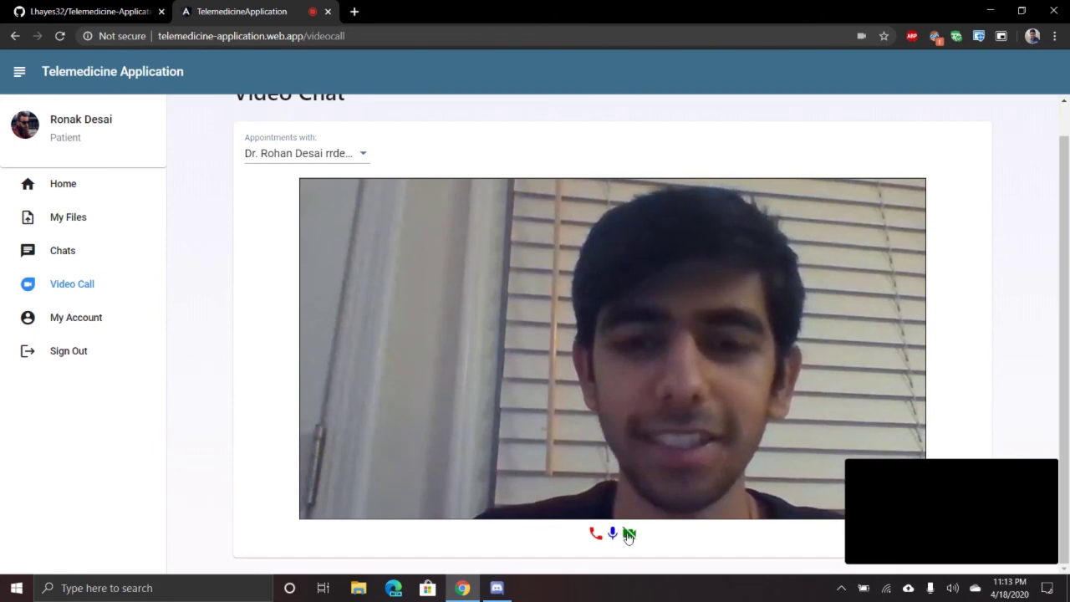
pyautogui.click(621, 535)
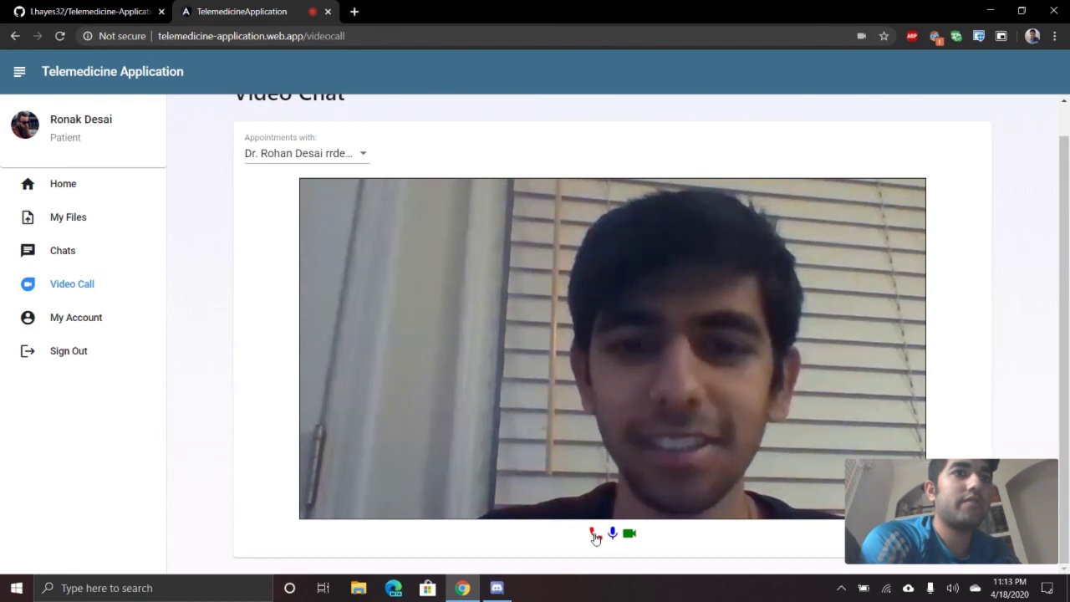
pyautogui.click(593, 533)
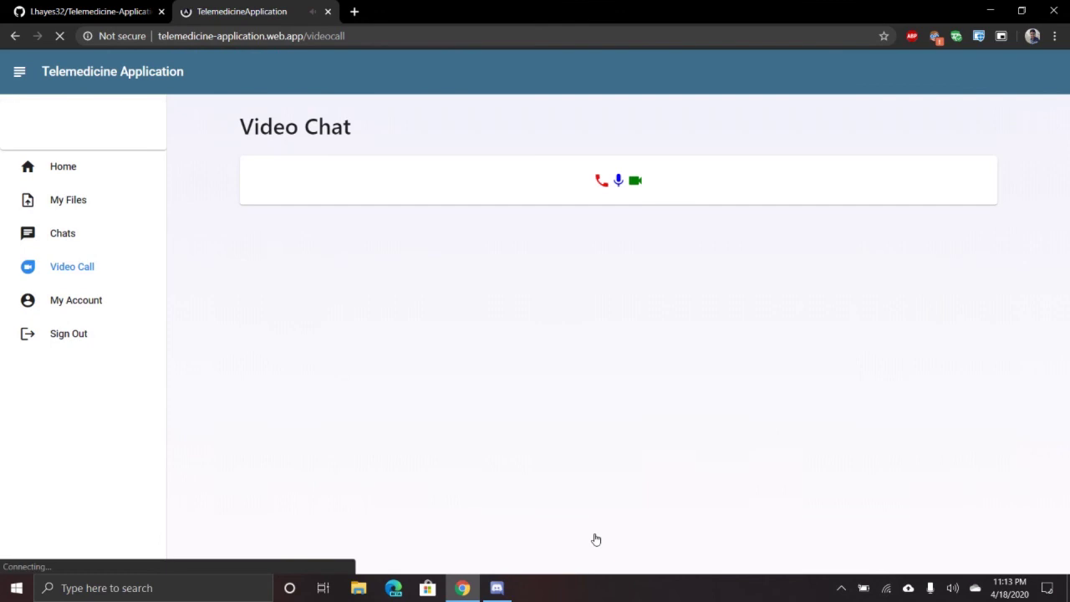
pyautogui.click(103, 317)
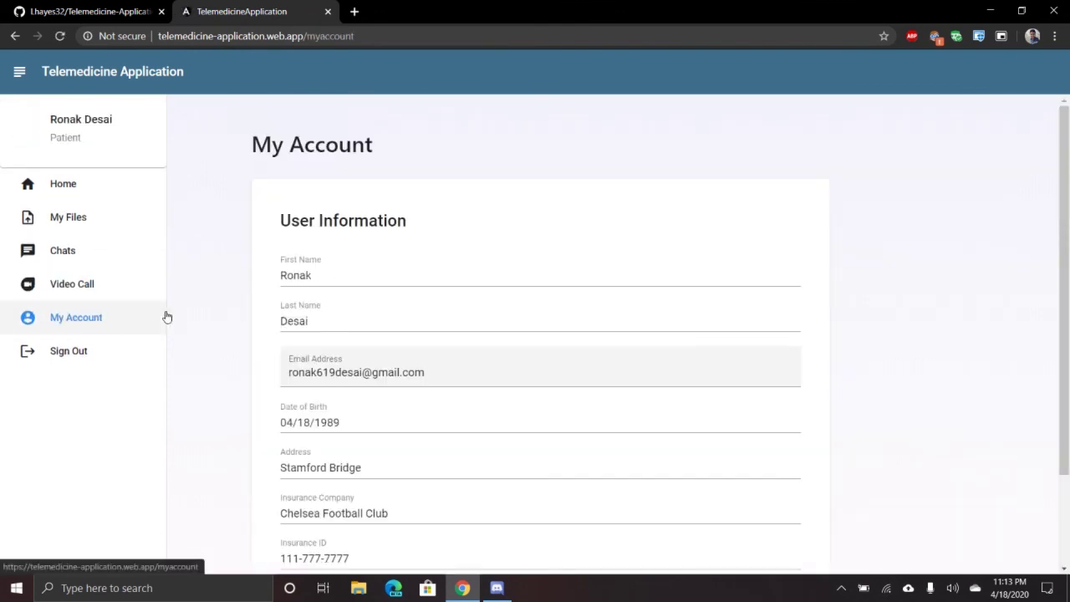